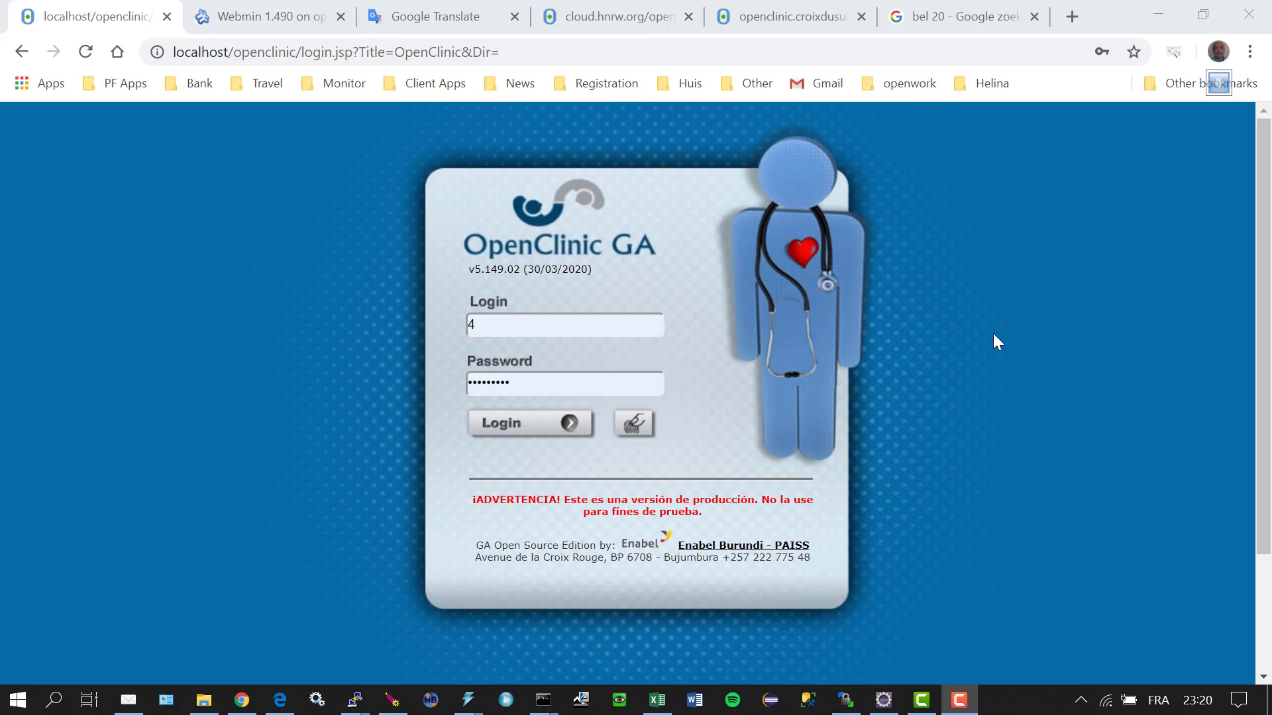
- Log in with the prefilled credentials and open the system management page Gestion des examens par service
{"action": "left_click", "coordinate": [535, 431]}
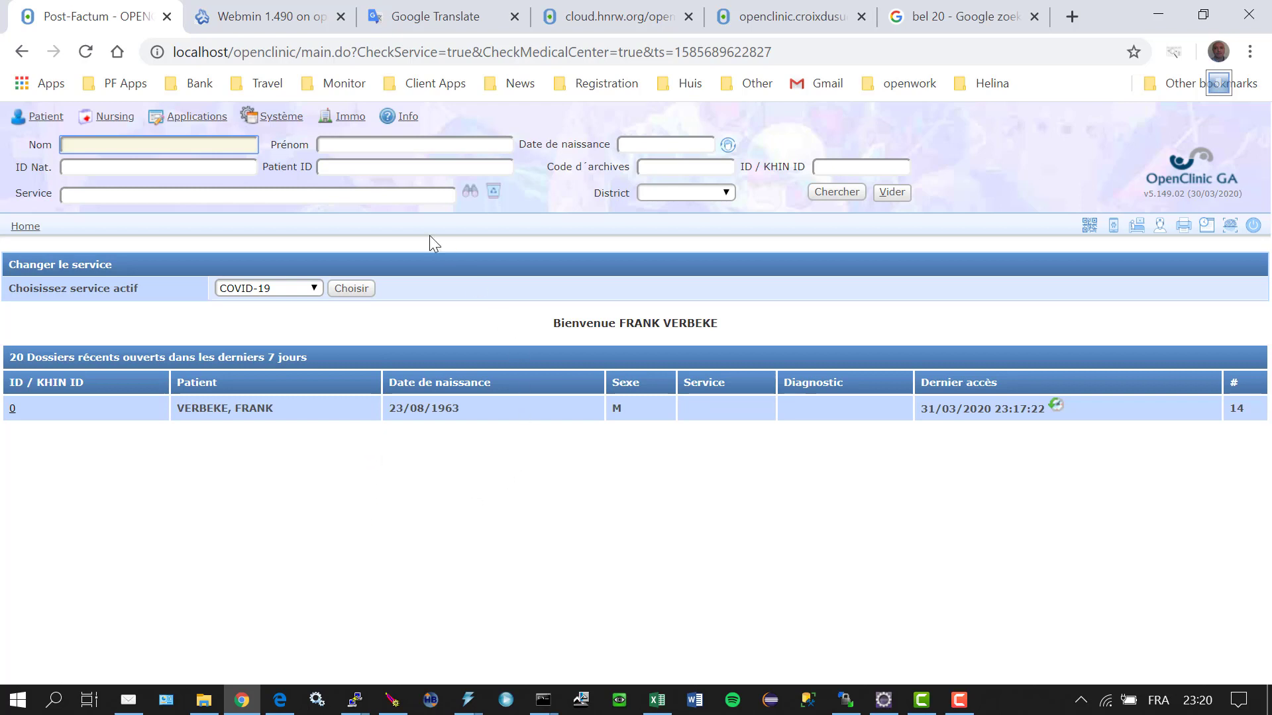
{"action": "left_click", "coordinate": [282, 124]}
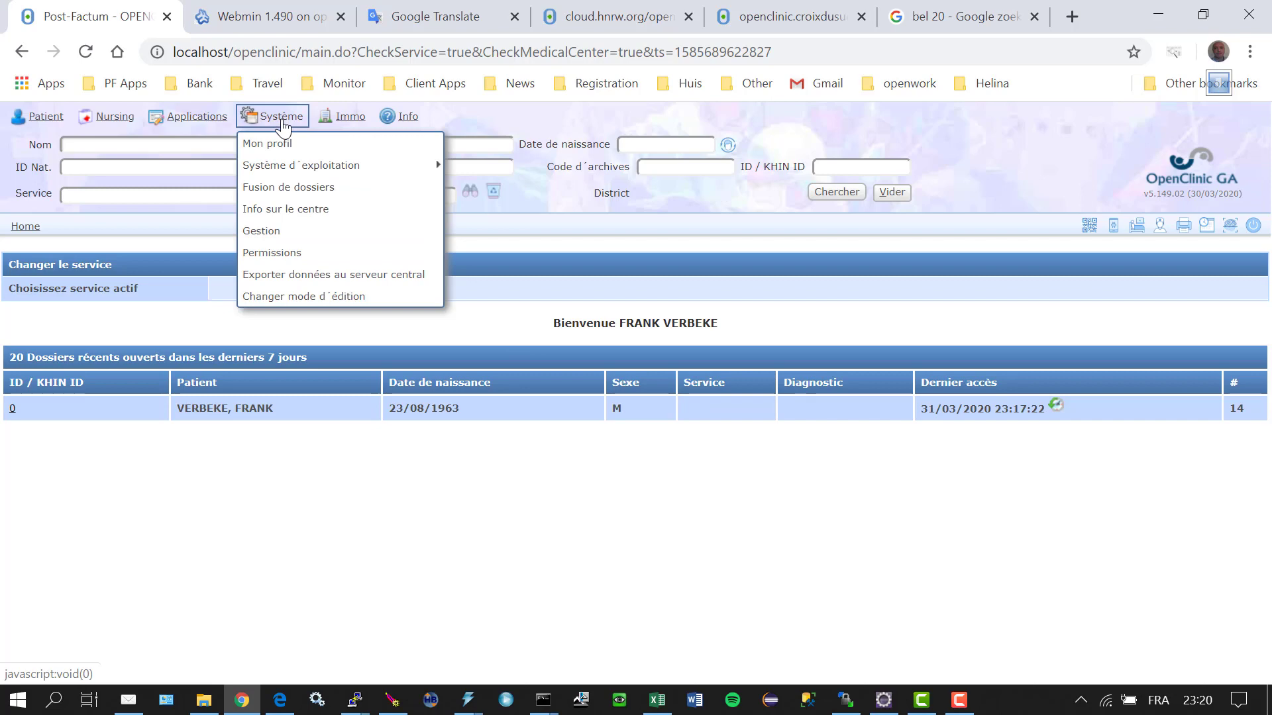
{"action": "left_click", "coordinate": [292, 233]}
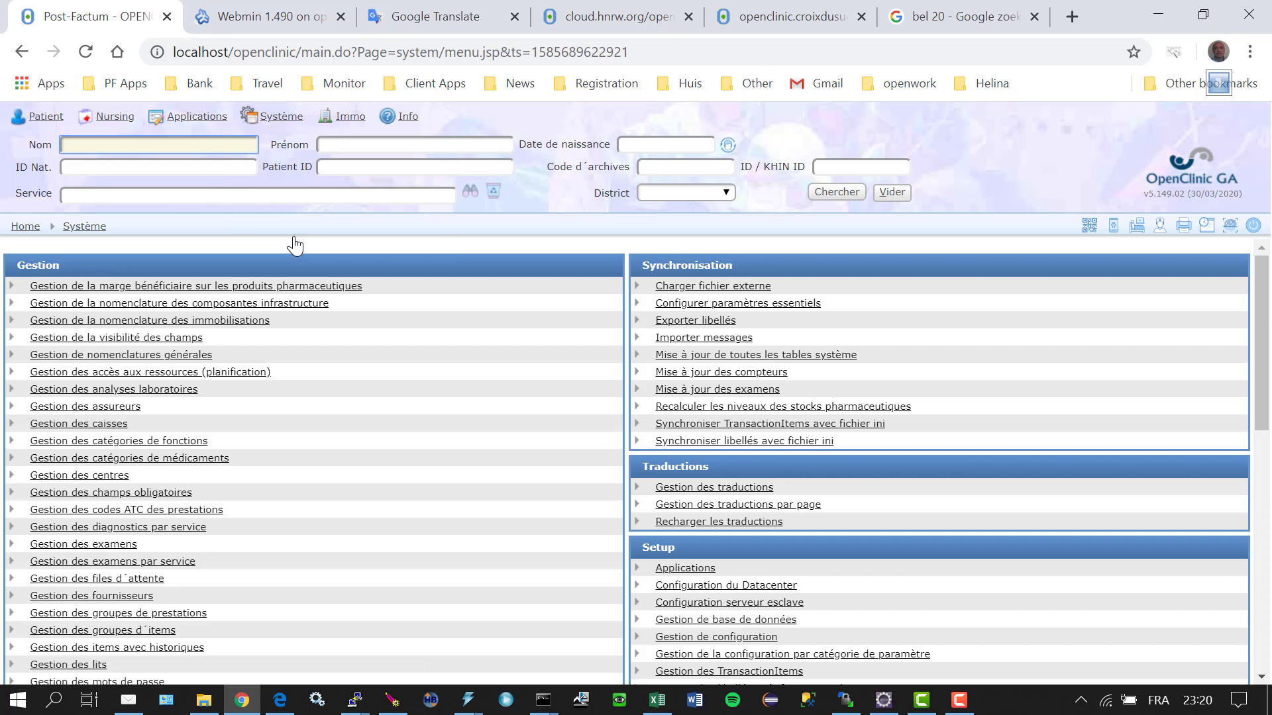
{"action": "key", "text": "ctrl+plus"}
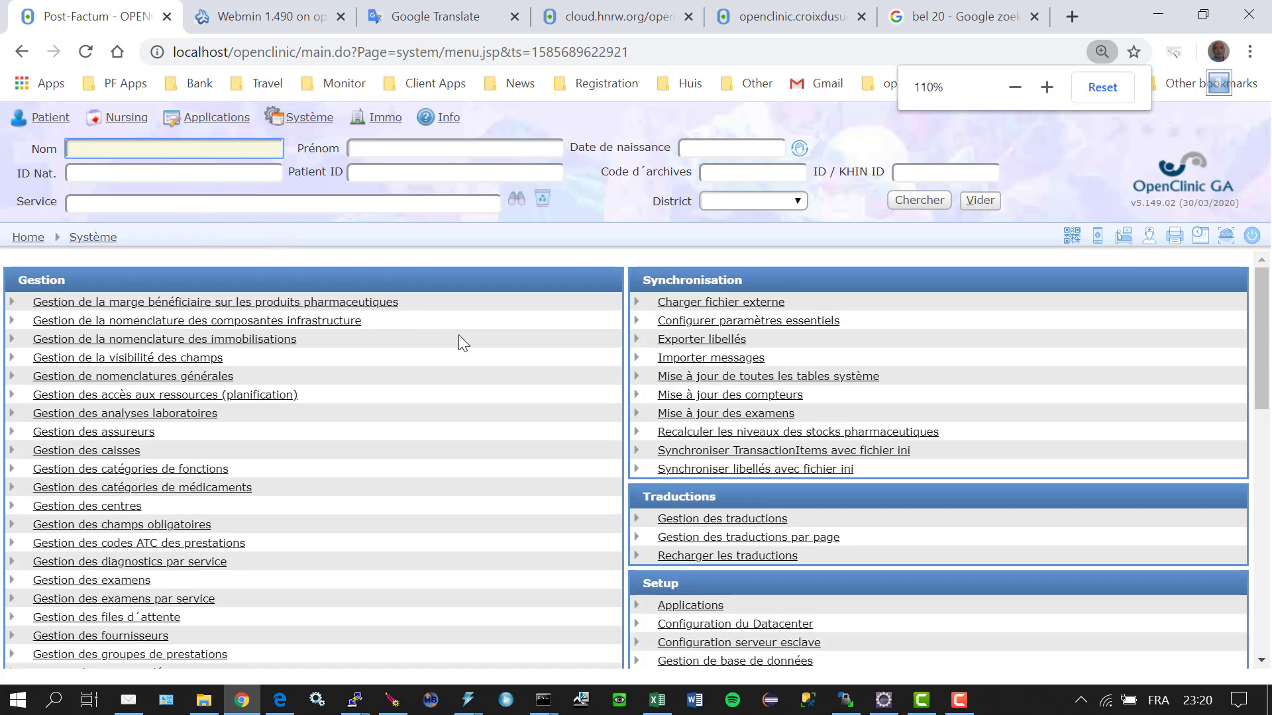
{"action": "scroll", "coordinate": [332, 443], "scroll_direction": "down", "scroll_amount": 3}
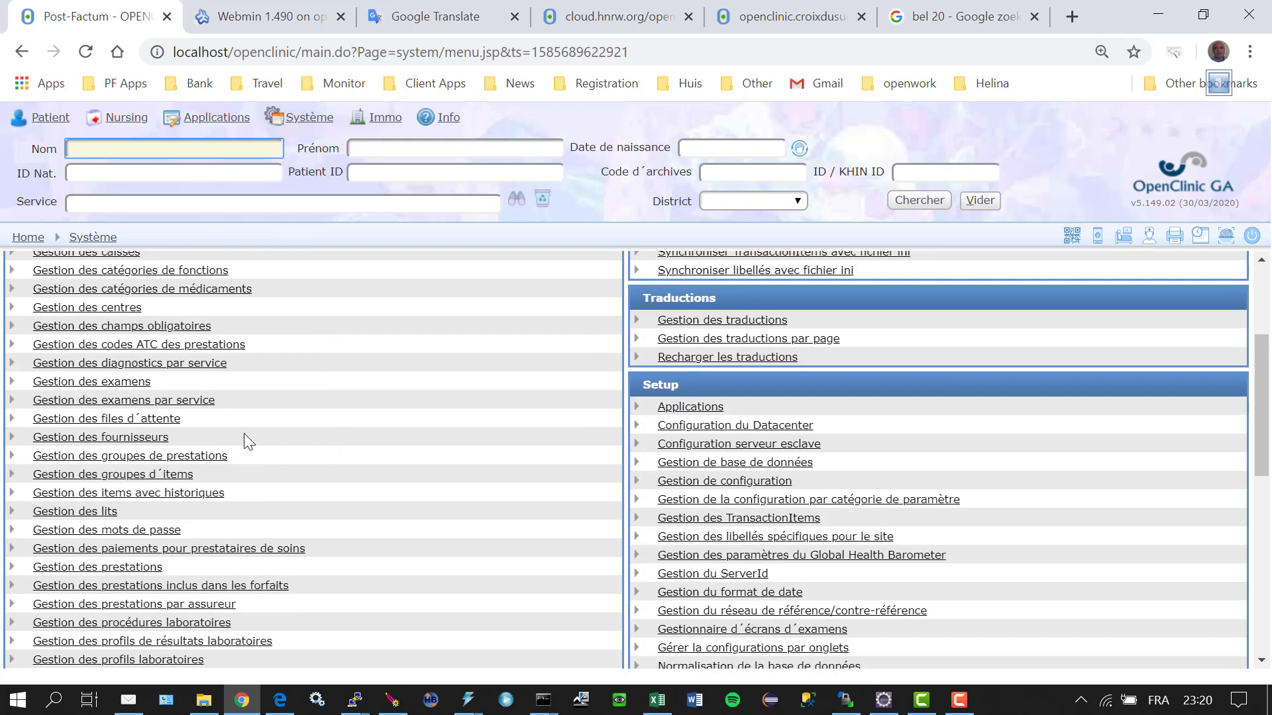
{"action": "left_click", "coordinate": [142, 401]}
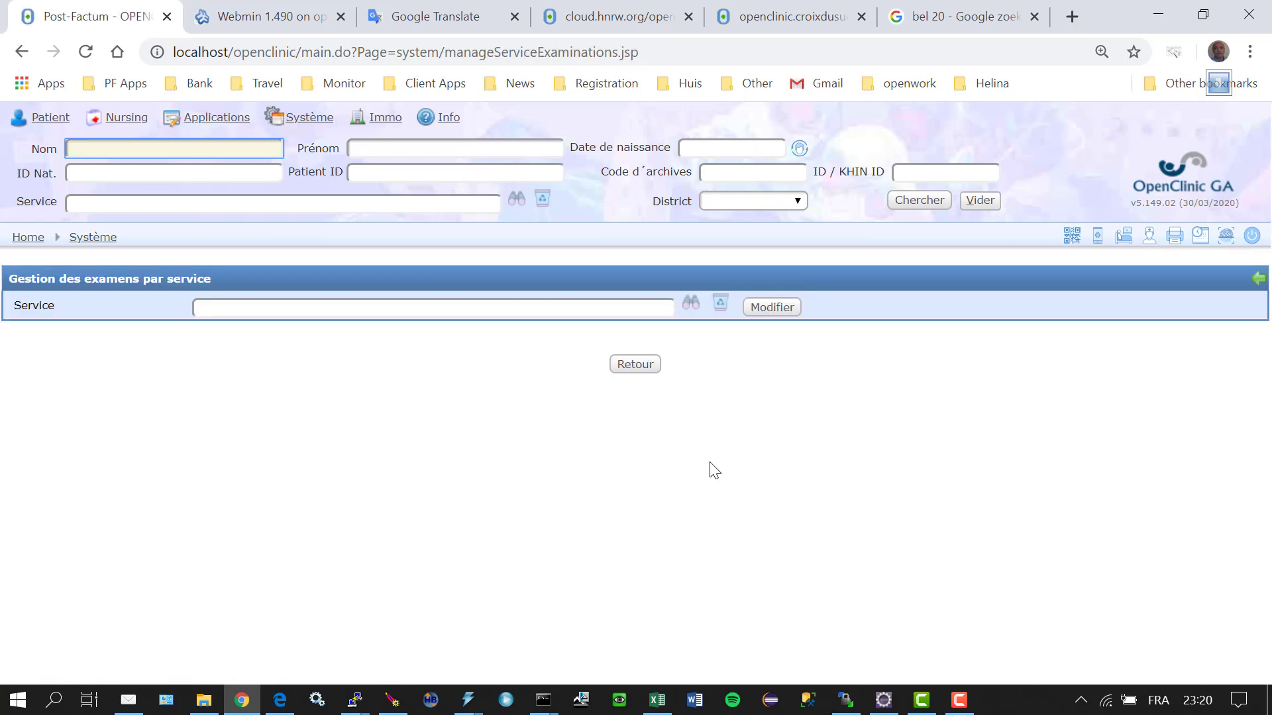
- Load the examinations for the COVID-19 service and review which ones are enabled, down to the Surveillance section
{"action": "left_click", "coordinate": [689, 308]}
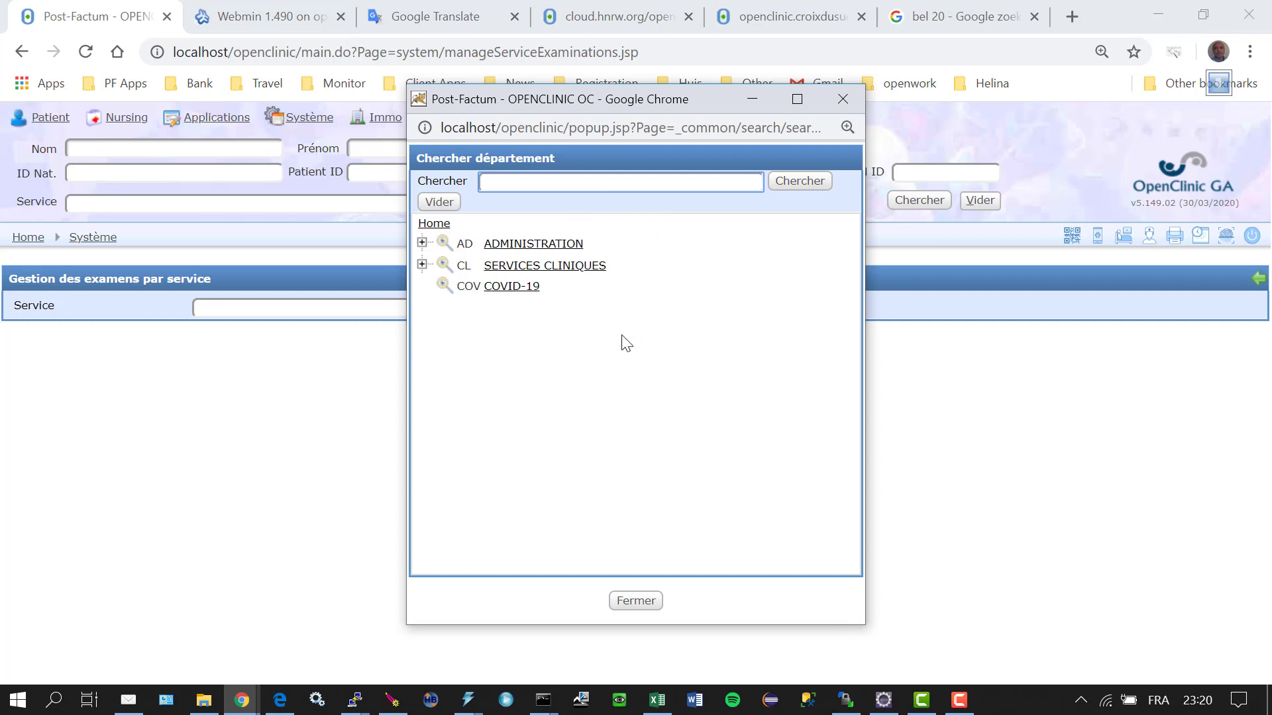
{"action": "left_click", "coordinate": [504, 287]}
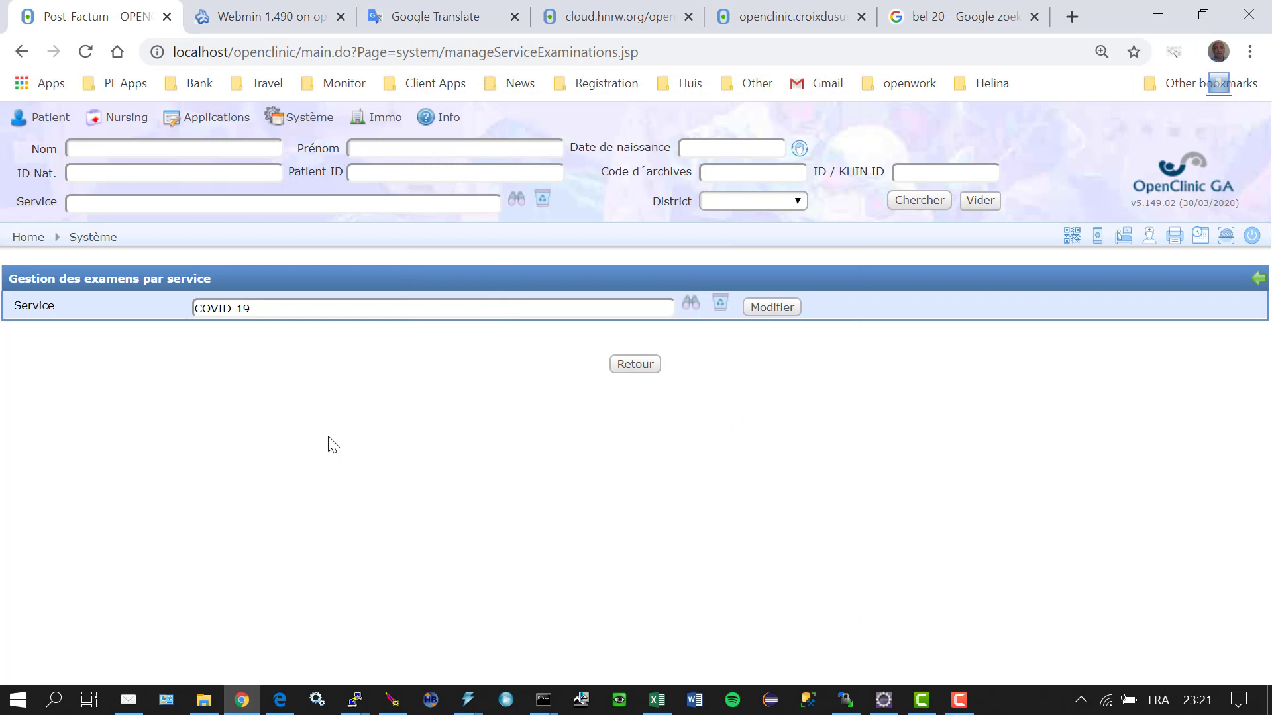
{"action": "left_click", "coordinate": [773, 309]}
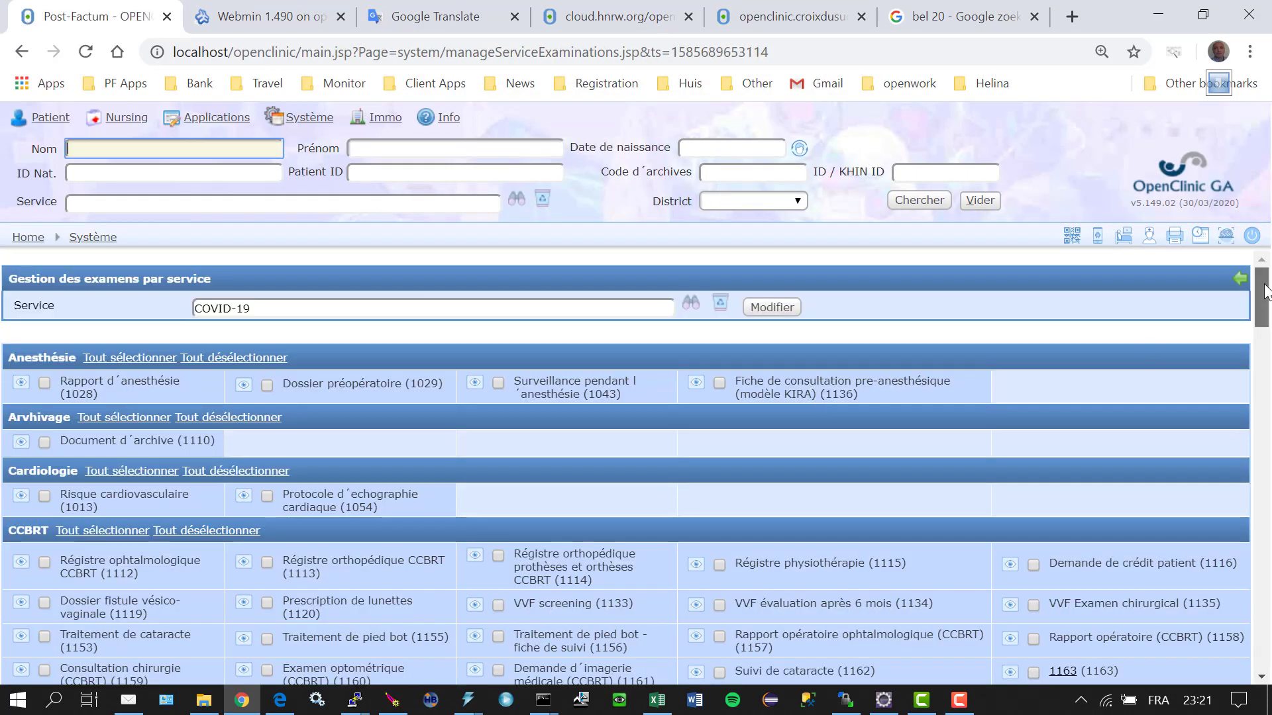
{"action": "left_click_drag", "start_coordinate": [1262, 295], "coordinate": [1261, 404]}
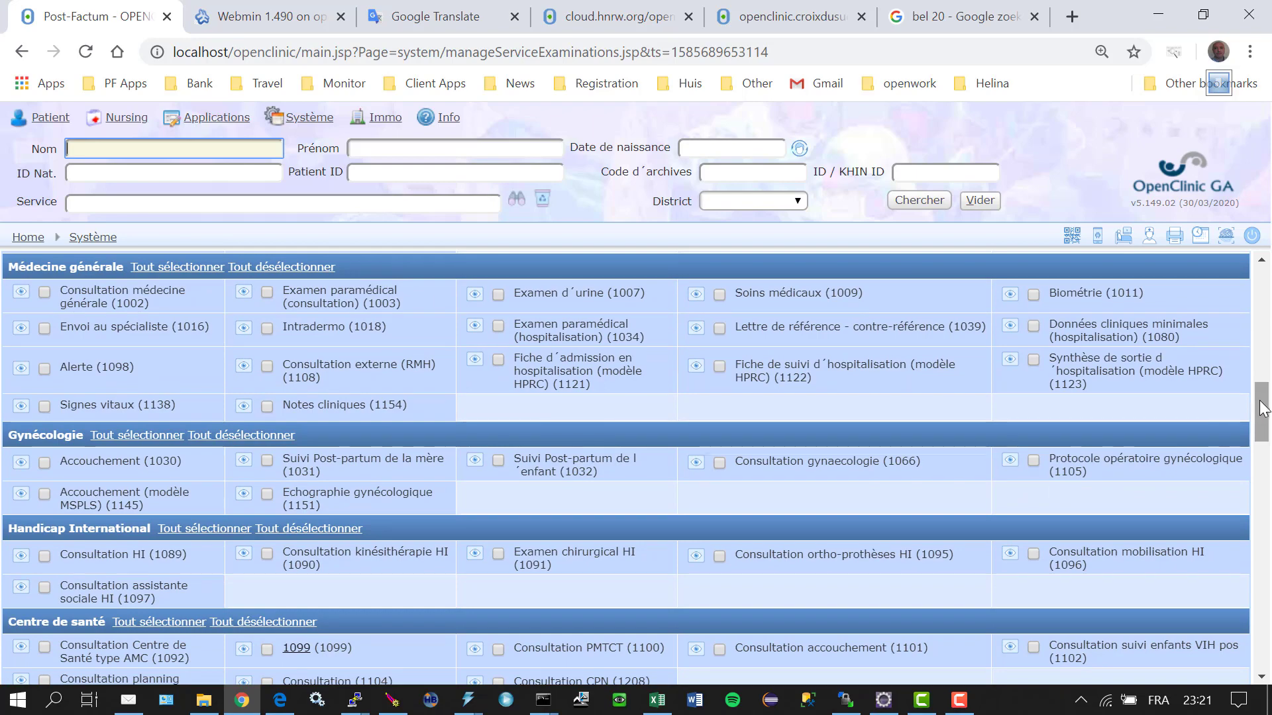
{"action": "left_click_drag", "start_coordinate": [1265, 406], "coordinate": [1262, 641]}
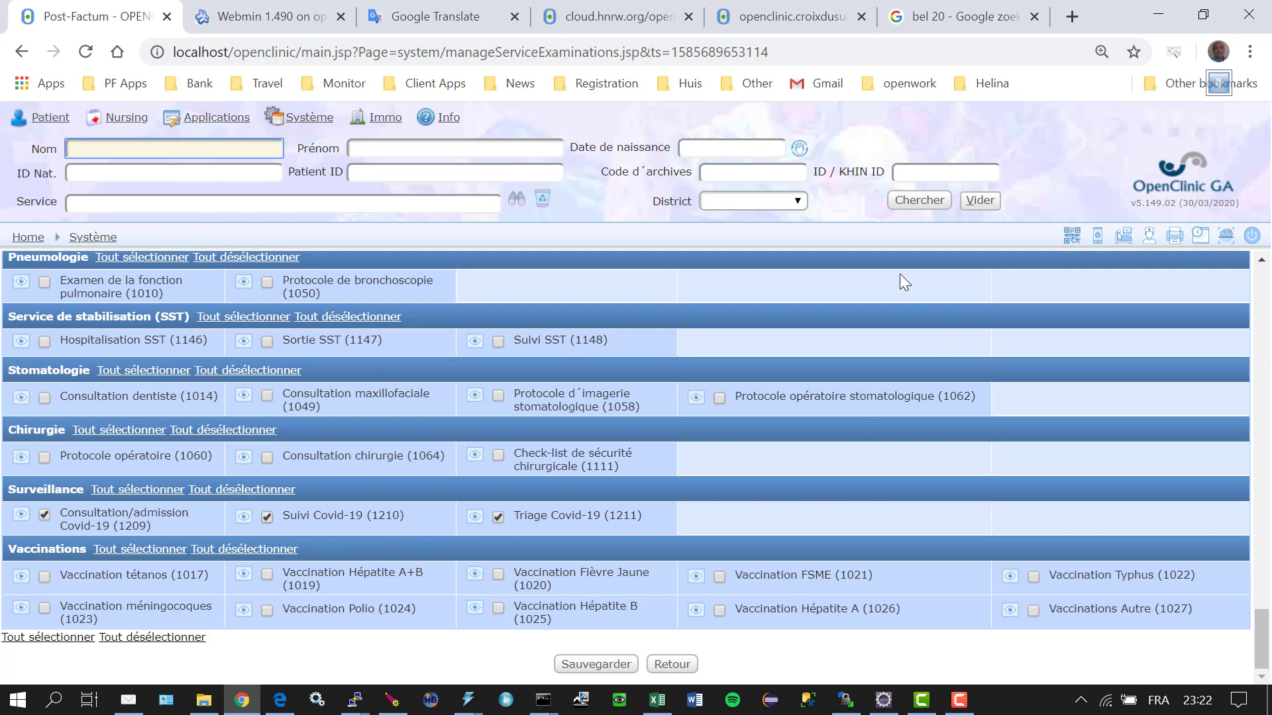
- Open the recently accessed patient's record from the home page and create a Consultation contact for the CONSULTATIONS service
{"action": "left_click", "coordinate": [41, 243]}
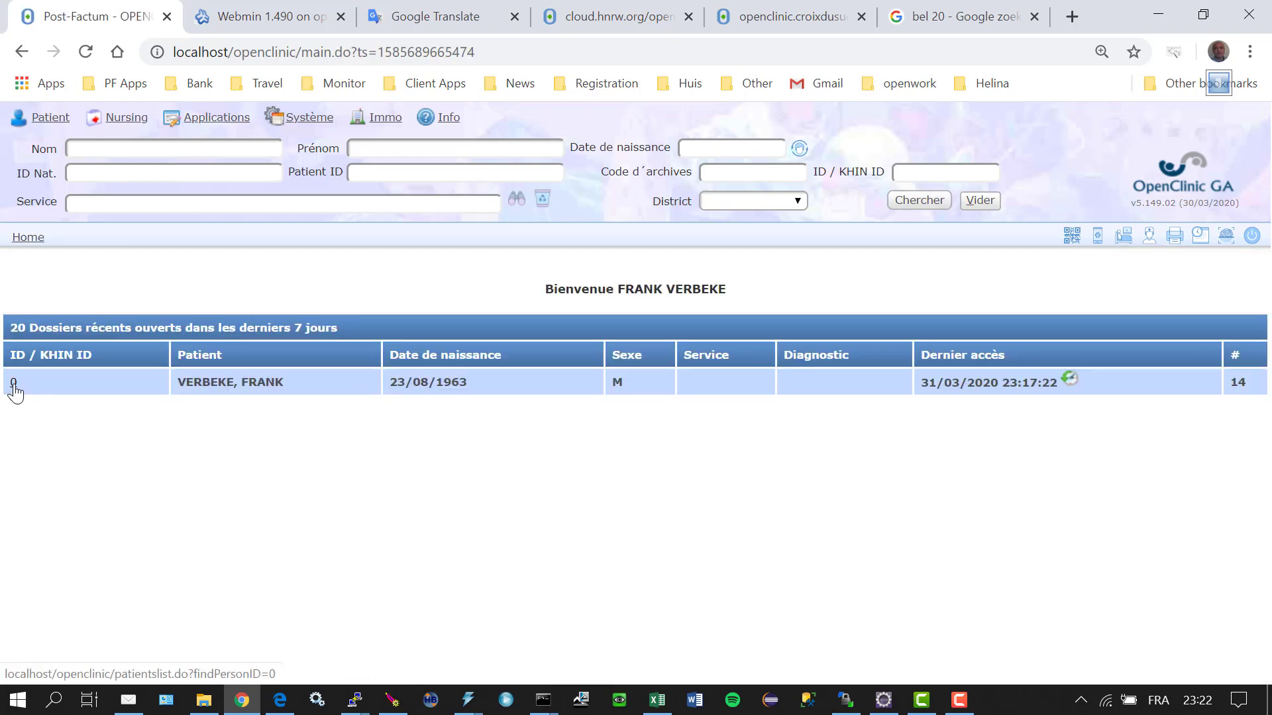
{"action": "left_click", "coordinate": [13, 384]}
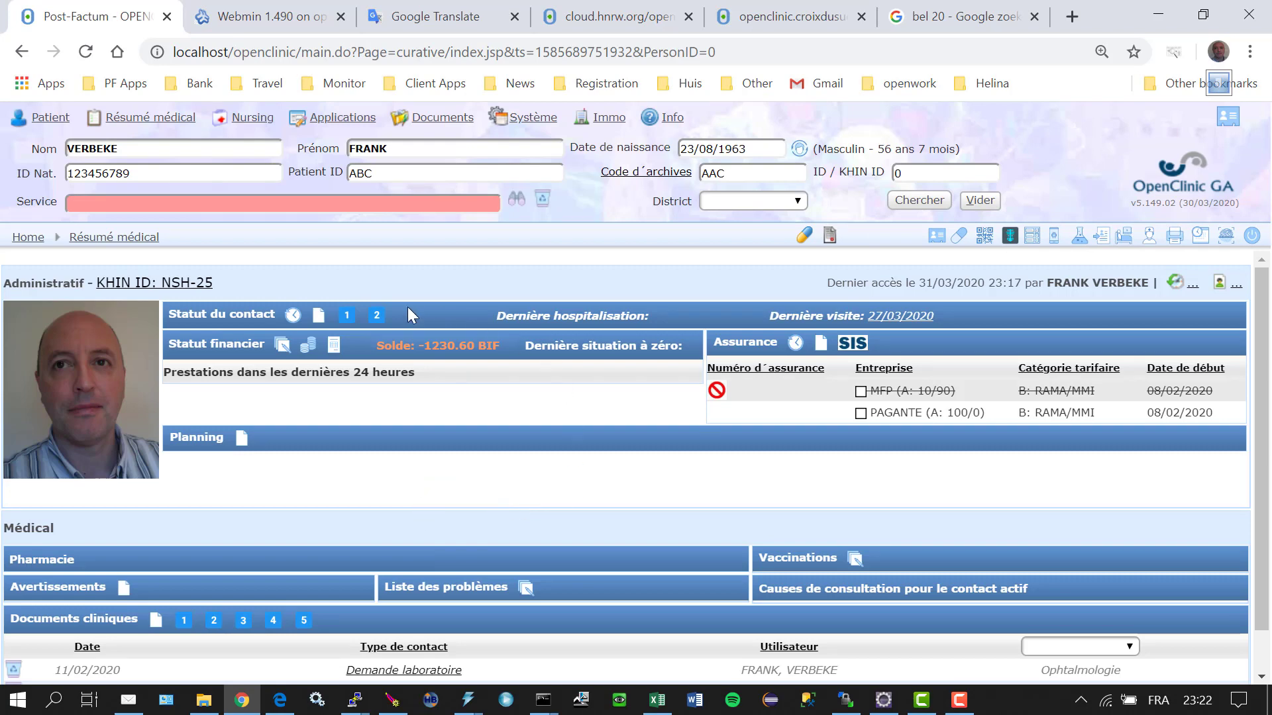
{"action": "left_click", "coordinate": [346, 315]}
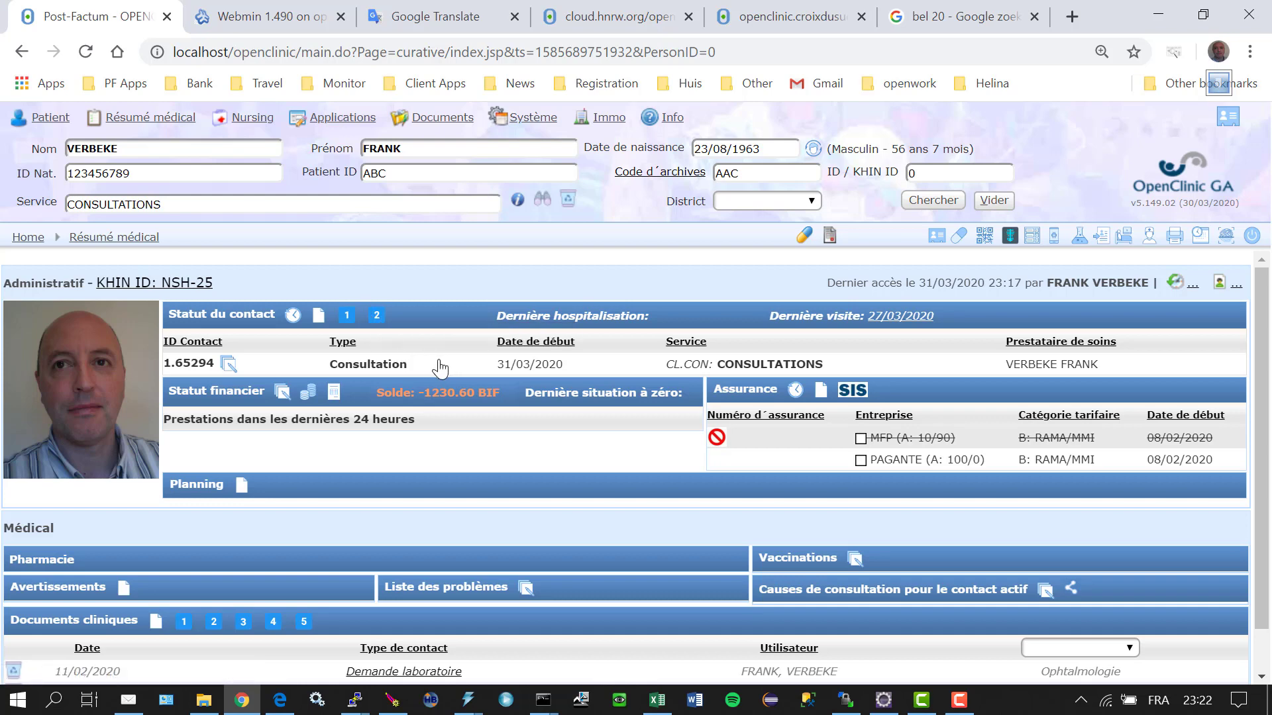
- View the list of clinical documents that can be created for the patient, including the COVID-19 ones, and return to Résumé médical
{"action": "scroll", "coordinate": [487, 451], "scroll_direction": "down", "scroll_amount": 1}
{"action": "scroll", "coordinate": [487, 450], "scroll_direction": "down", "scroll_amount": 1}
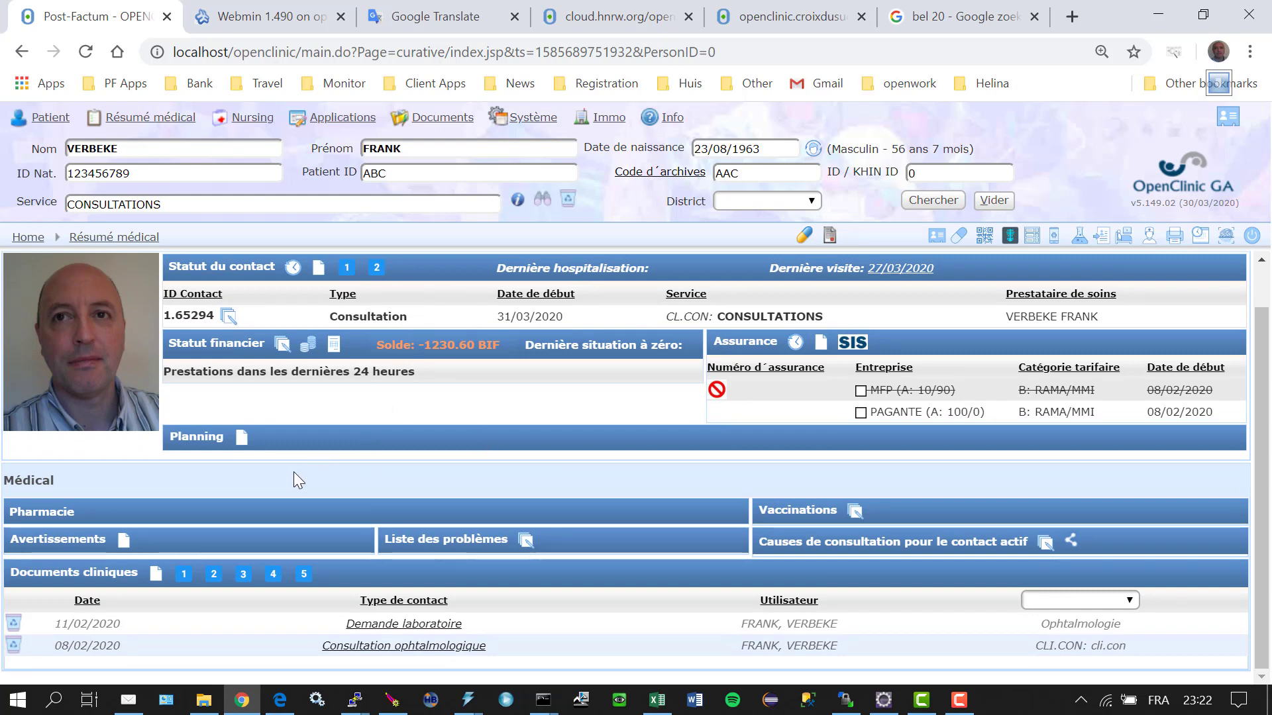
{"action": "left_click", "coordinate": [156, 573]}
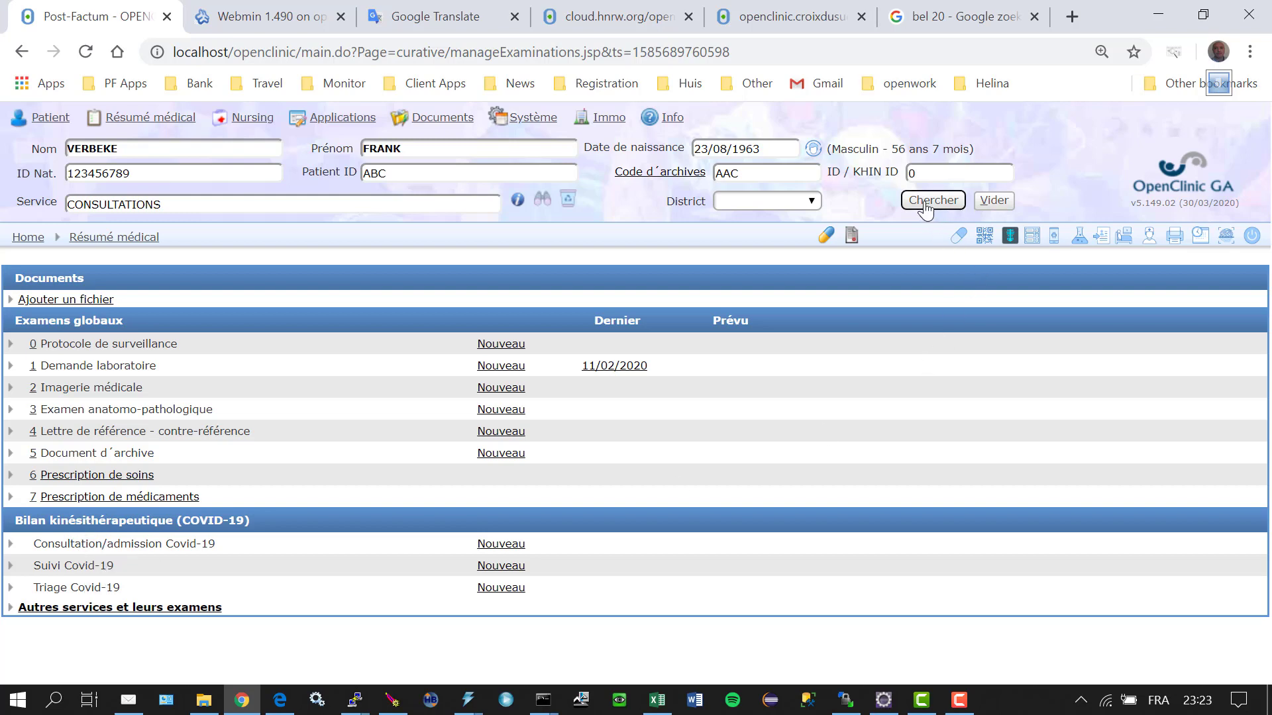
{"action": "left_click", "coordinate": [114, 240]}
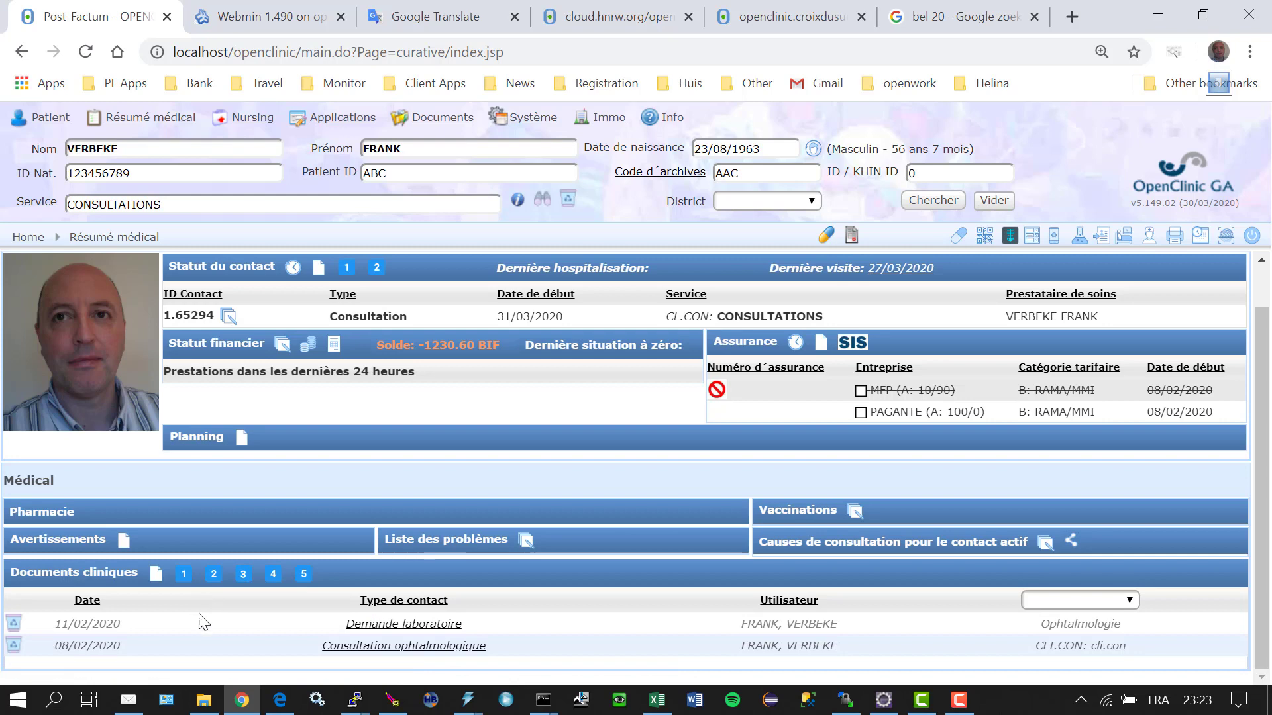
- Open a new Triage Covid-19 document for the patient and review its sections and the testing advice
{"action": "left_click", "coordinate": [182, 576]}
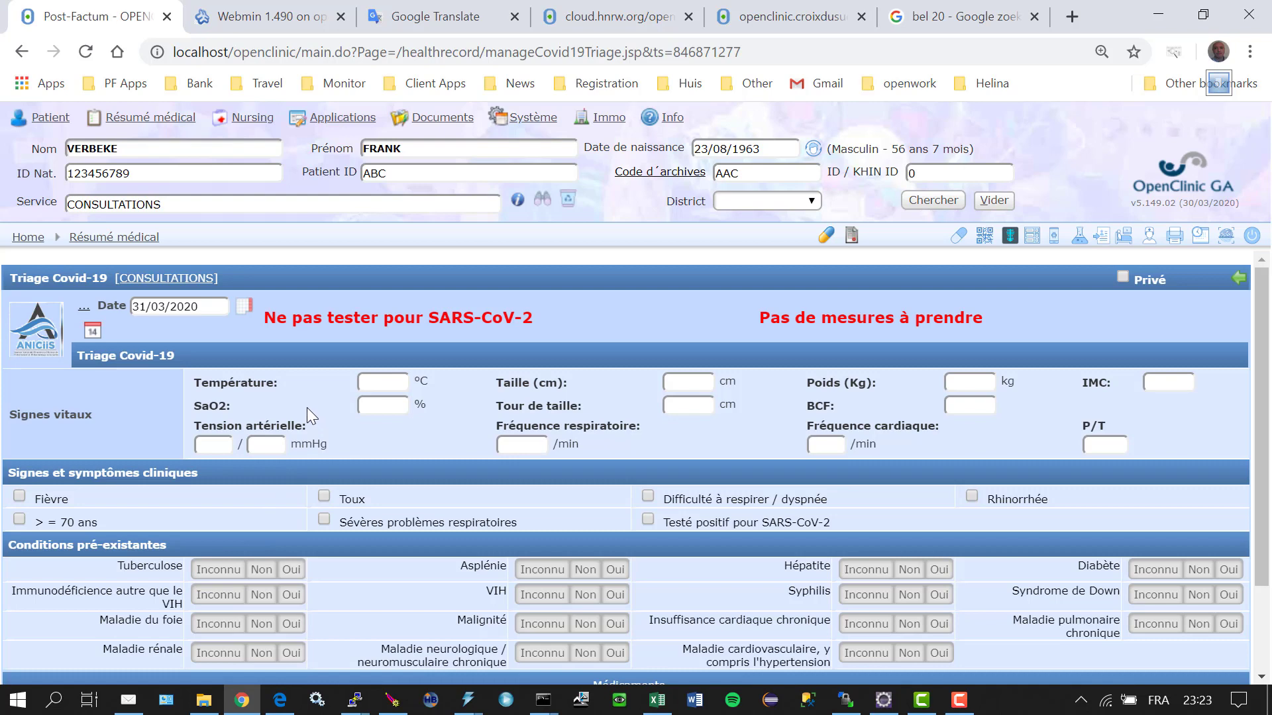
{"action": "scroll", "coordinate": [307, 407], "scroll_direction": "down", "scroll_amount": 2}
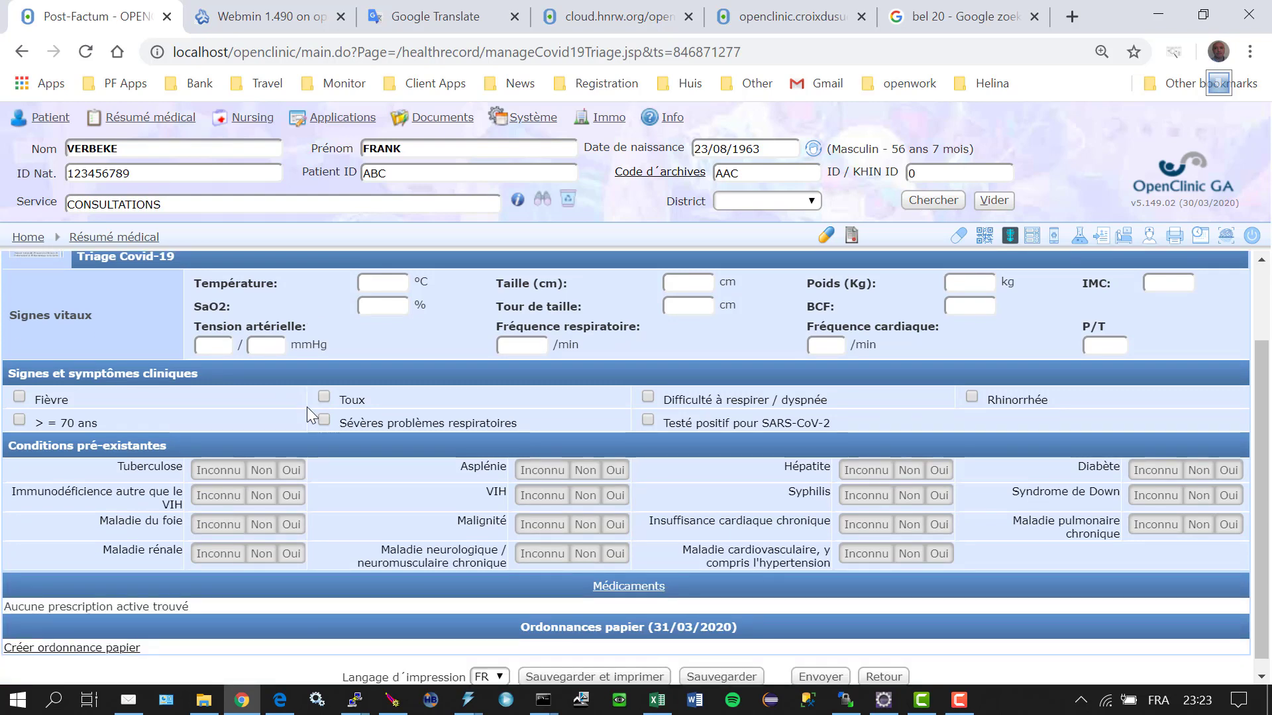
{"action": "scroll", "coordinate": [307, 407], "scroll_direction": "up", "scroll_amount": 2}
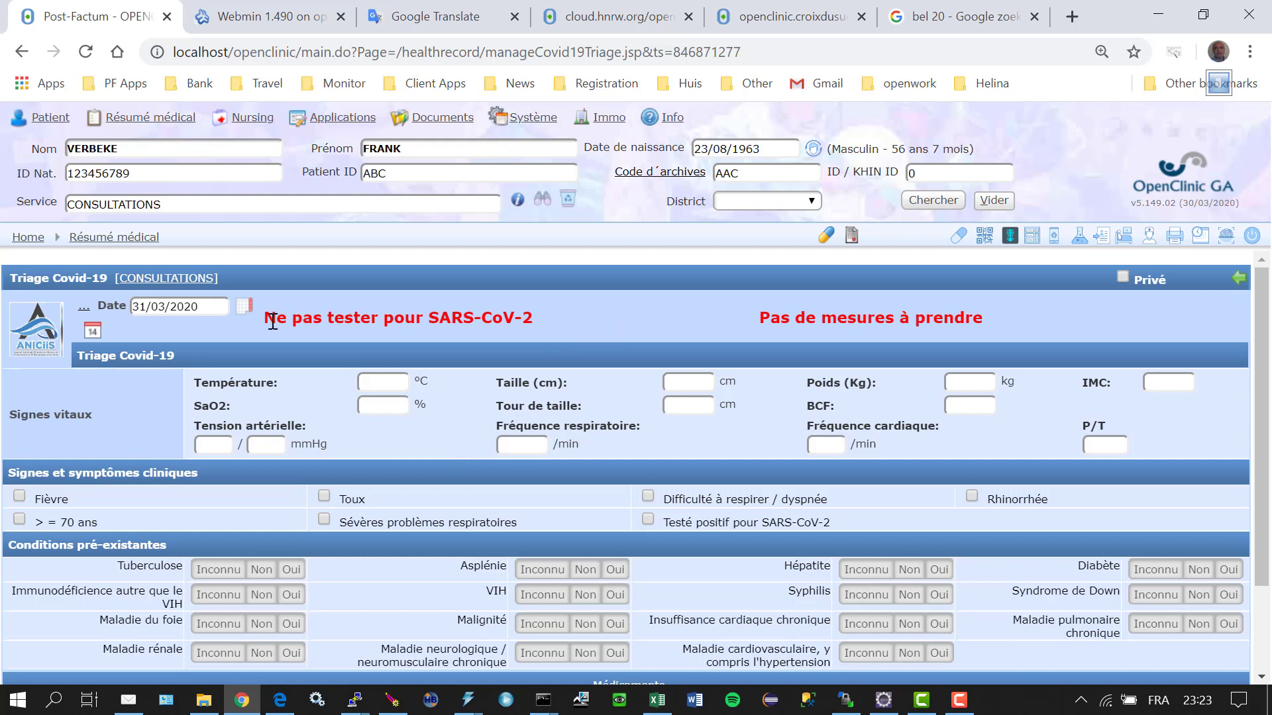
{"action": "left_click_drag", "start_coordinate": [273, 320], "coordinate": [535, 319]}
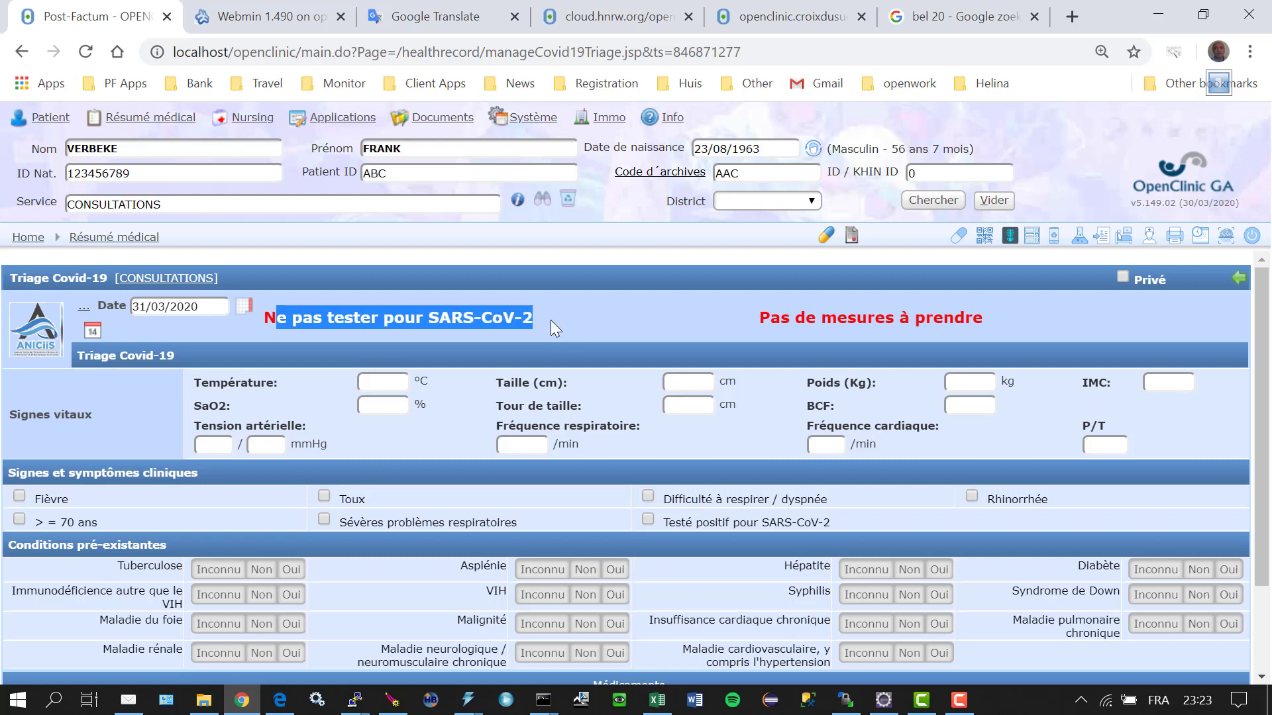
{"action": "left_click", "coordinate": [550, 320]}
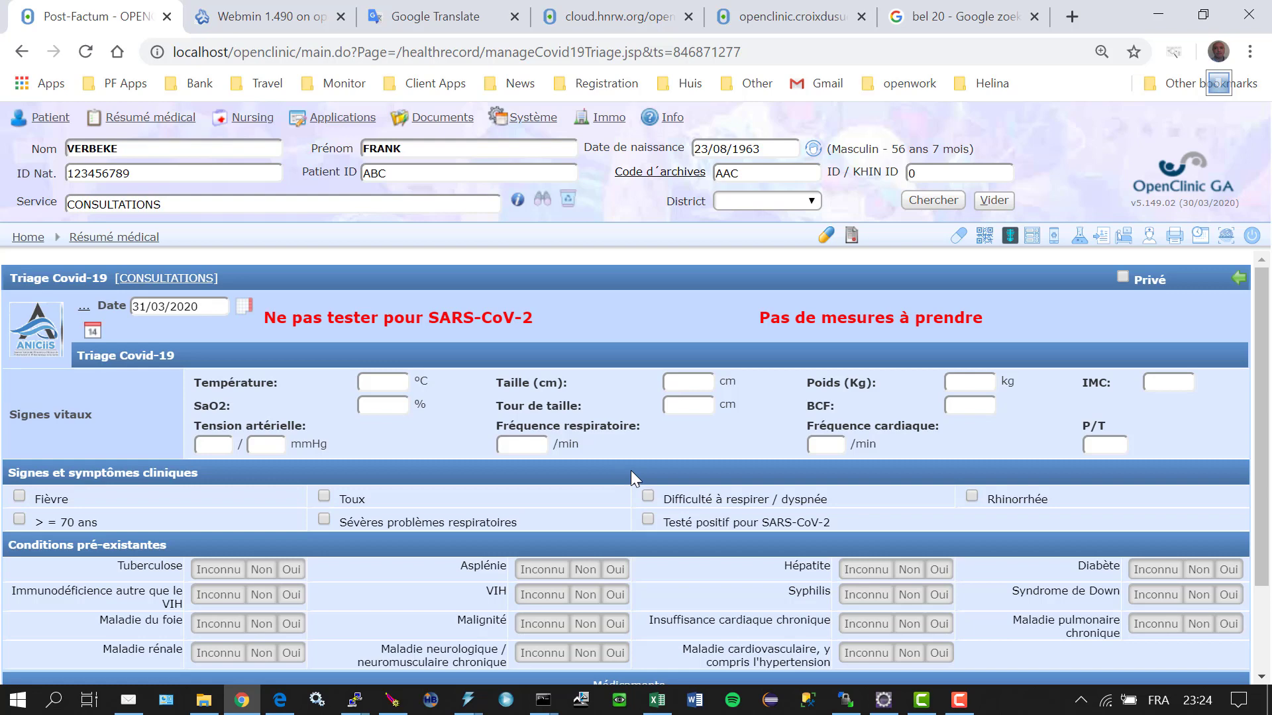
- Enter a temperature of 39.1 °C and a respiratory rate of 30 /min in the triage form's vital signs
{"action": "scroll", "coordinate": [642, 458], "scroll_direction": "down", "scroll_amount": 2}
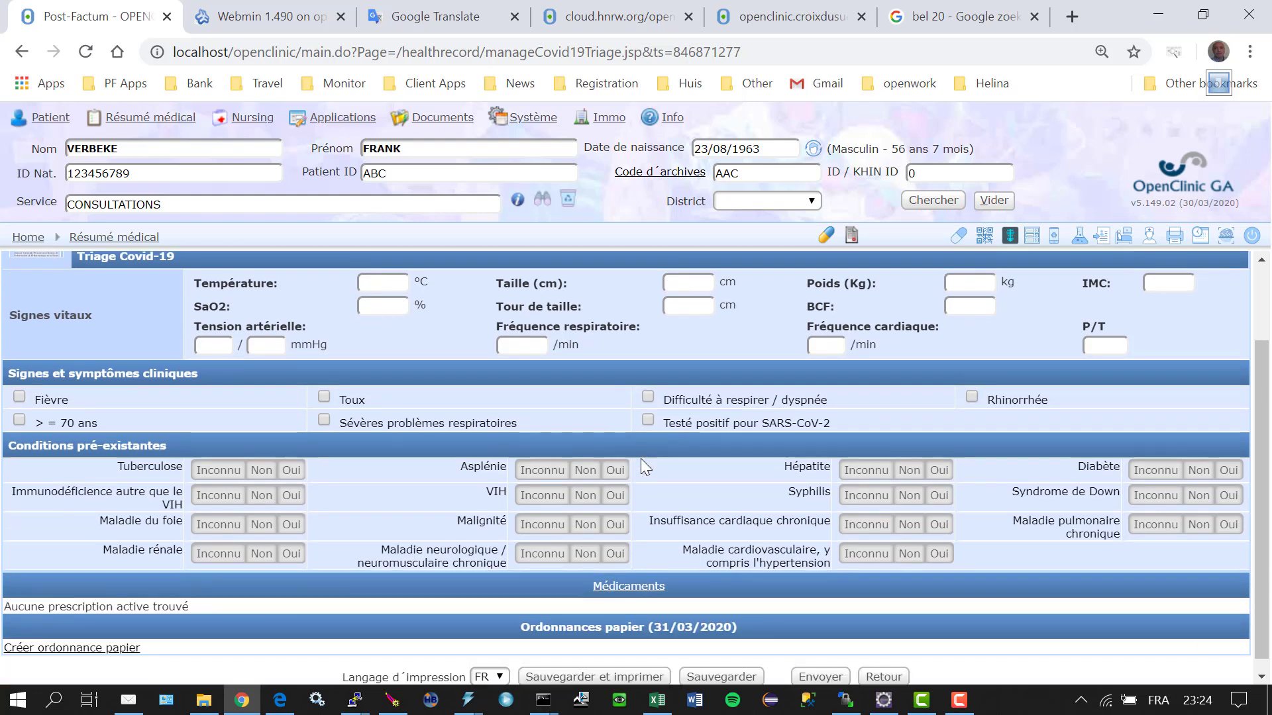
{"action": "scroll", "coordinate": [641, 458], "scroll_direction": "up", "scroll_amount": 1}
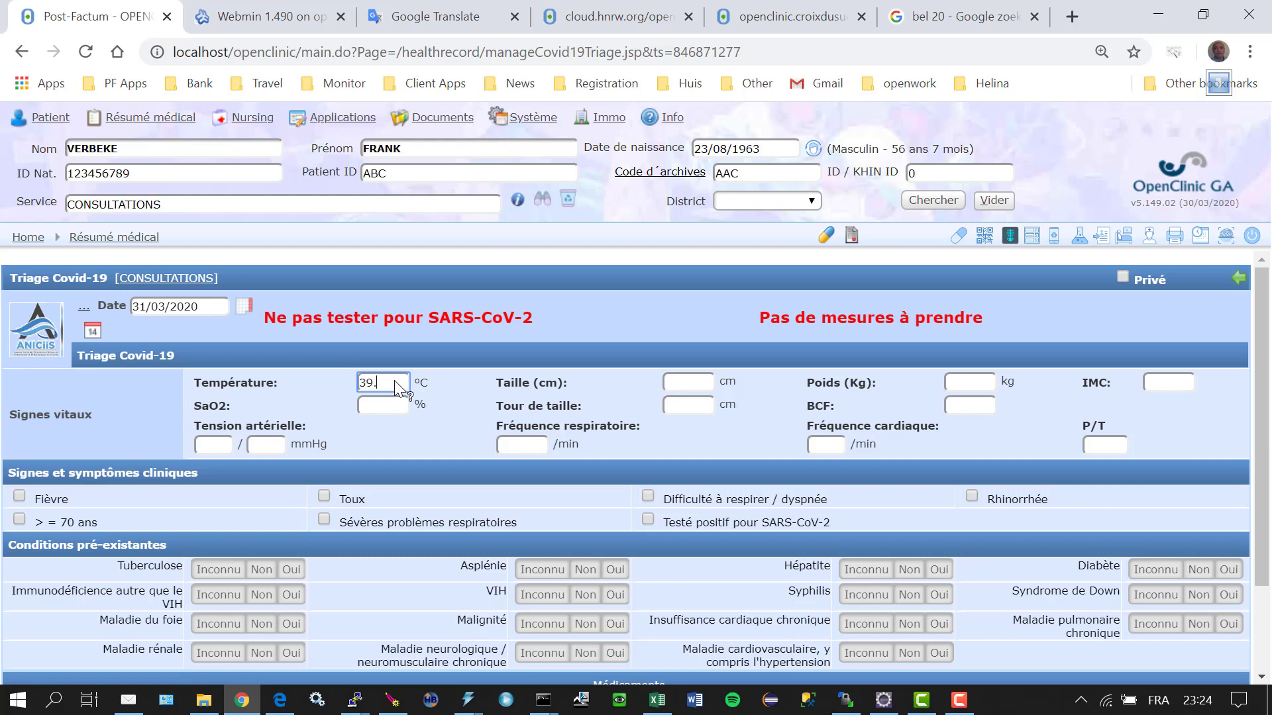
{"action": "key", "text": "Tab"}
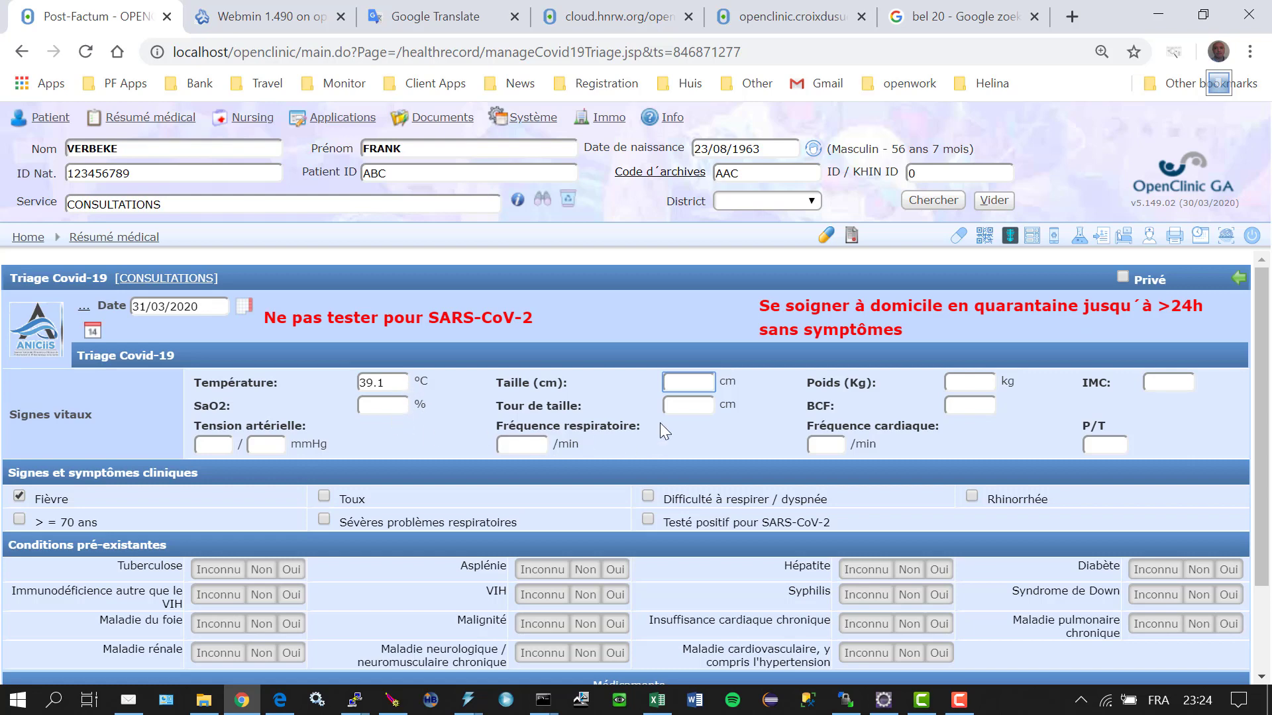
{"action": "left_click", "coordinate": [521, 448]}
{"action": "type", "text": "30"}
{"action": "key", "text": "Tab"}
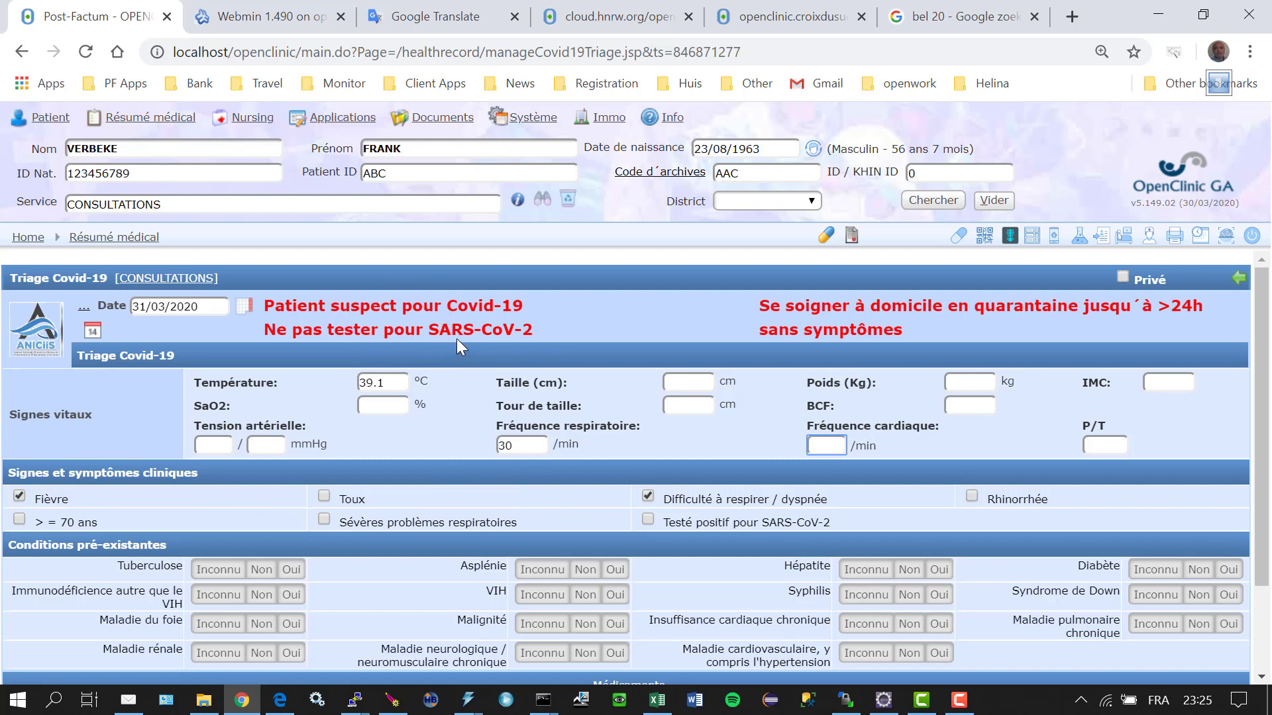
- Highlight the Covid-19 suspicion and SARS-CoV-2 testing advice, and try out the >= 70 ans criterion
{"action": "left_click_drag", "start_coordinate": [271, 307], "coordinate": [529, 308]}
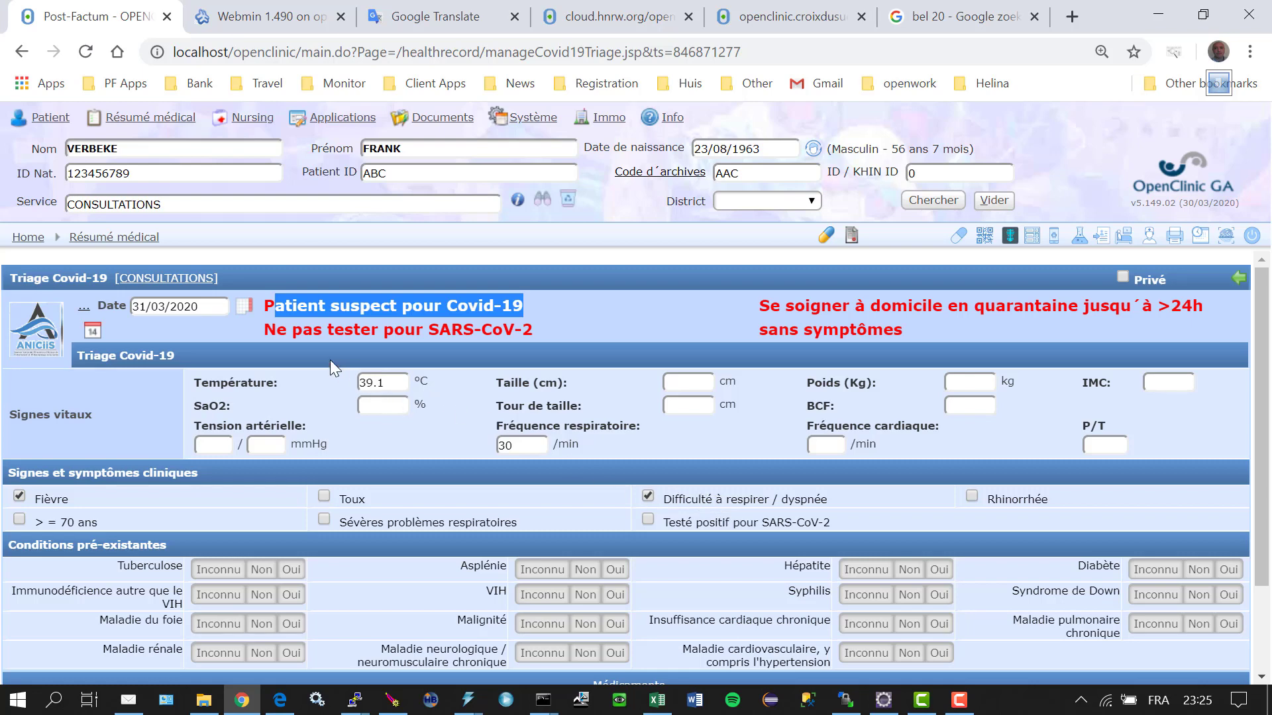
{"action": "left_click_drag", "start_coordinate": [263, 331], "coordinate": [542, 340]}
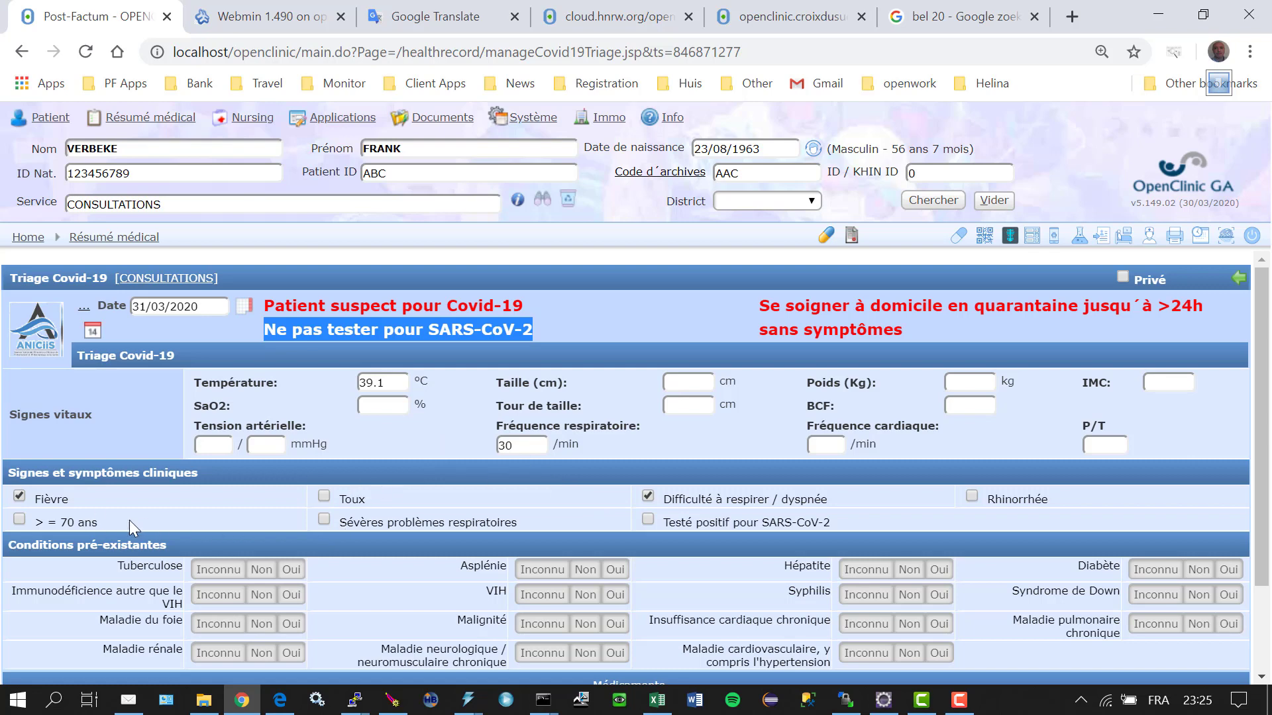
{"action": "left_click", "coordinate": [20, 522]}
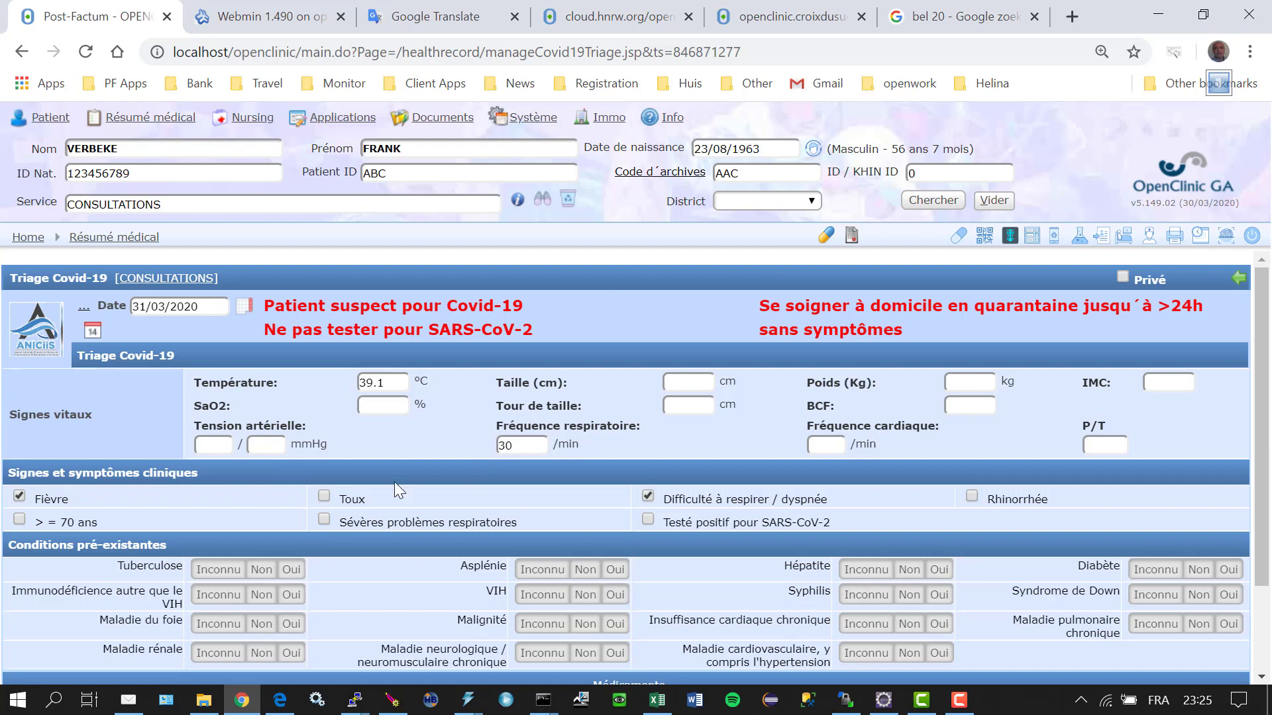
- Set the pre-existing conditions Tuberculose and Hépatite to Oui and highlight the SARS-CoV-2 testing advice
{"action": "scroll", "coordinate": [393, 508], "scroll_direction": "down", "scroll_amount": 2}
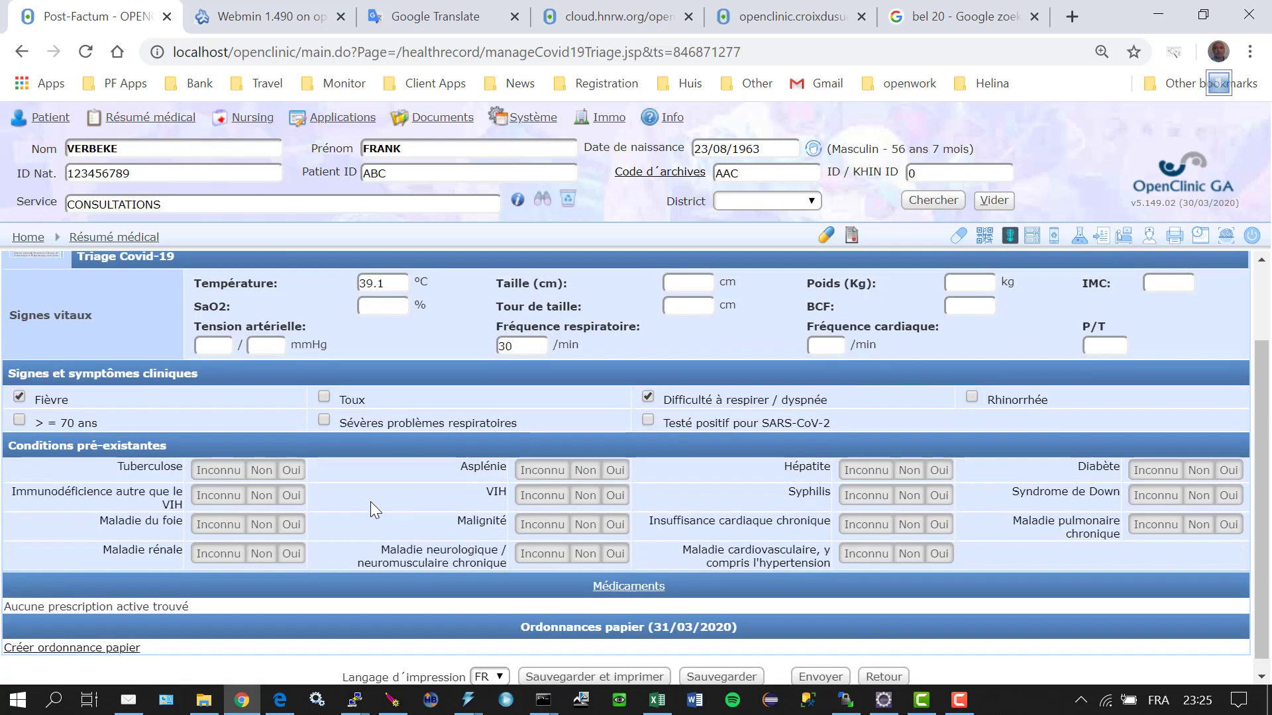
{"action": "left_click", "coordinate": [291, 470]}
{"action": "scroll", "coordinate": [408, 428], "scroll_direction": "up", "scroll_amount": 2}
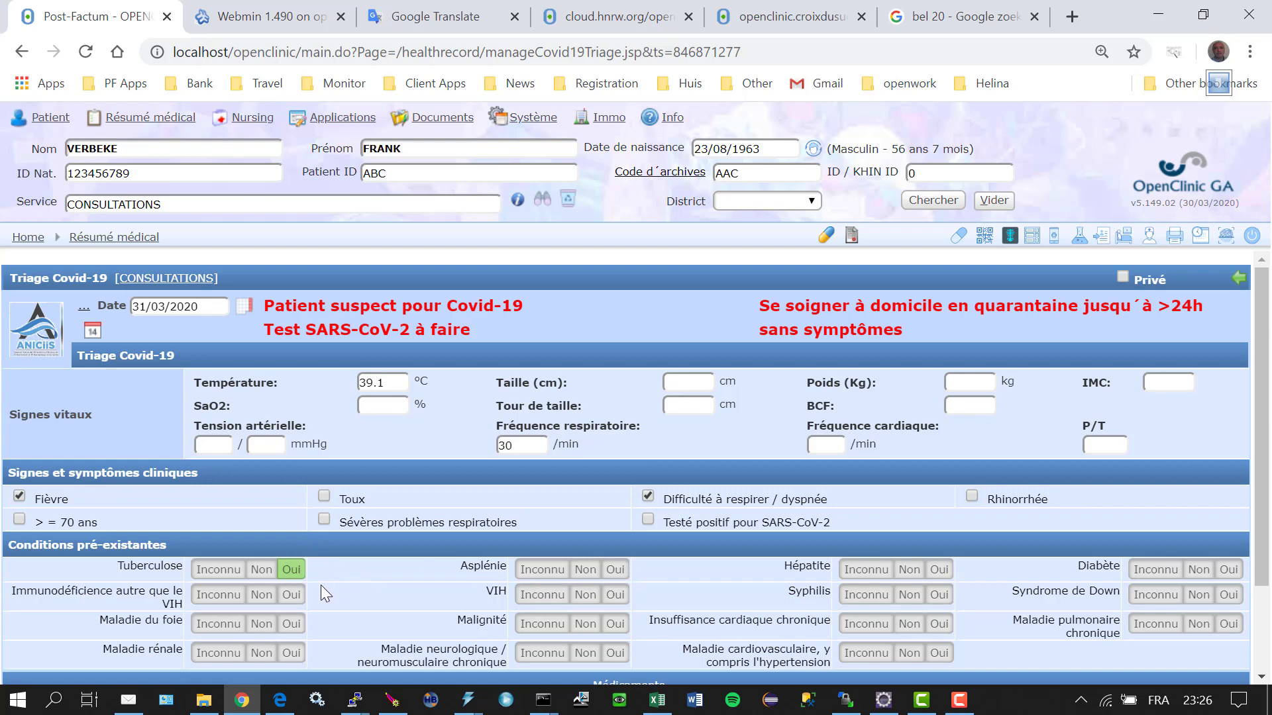
{"action": "left_click", "coordinate": [939, 573]}
{"action": "left_click_drag", "start_coordinate": [265, 329], "coordinate": [472, 330]}
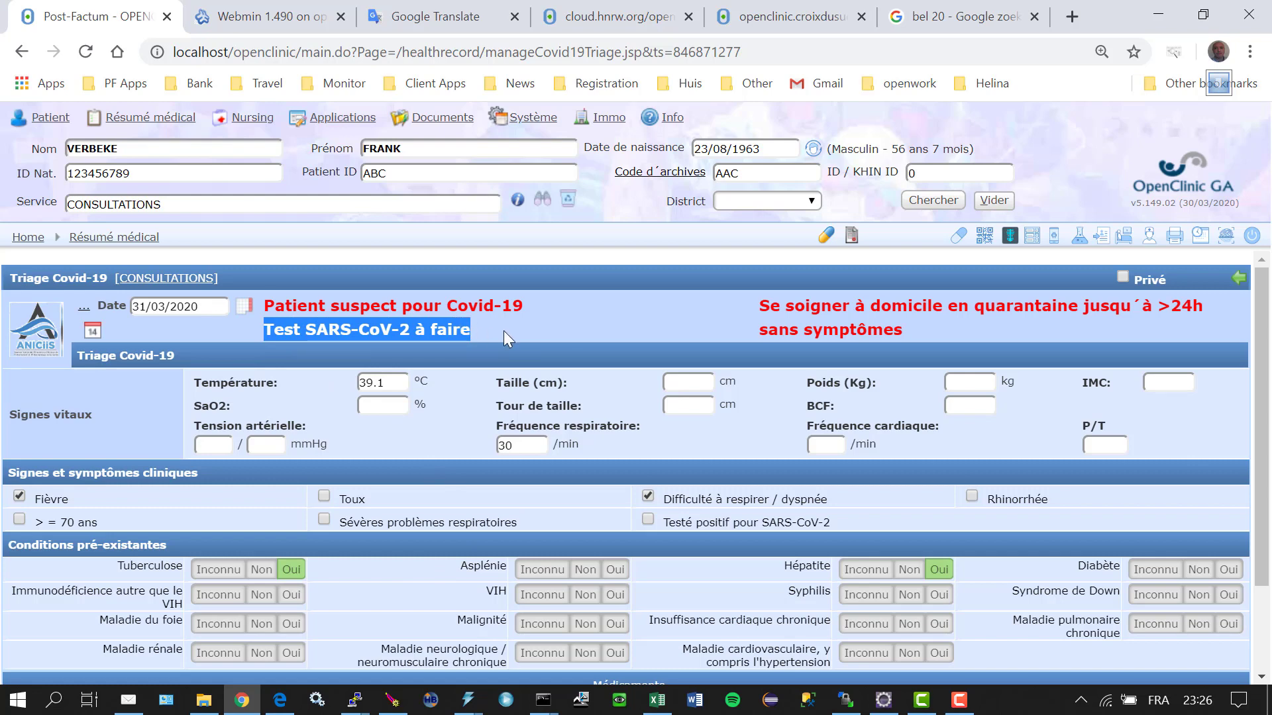
{"action": "left_click", "coordinate": [503, 331]}
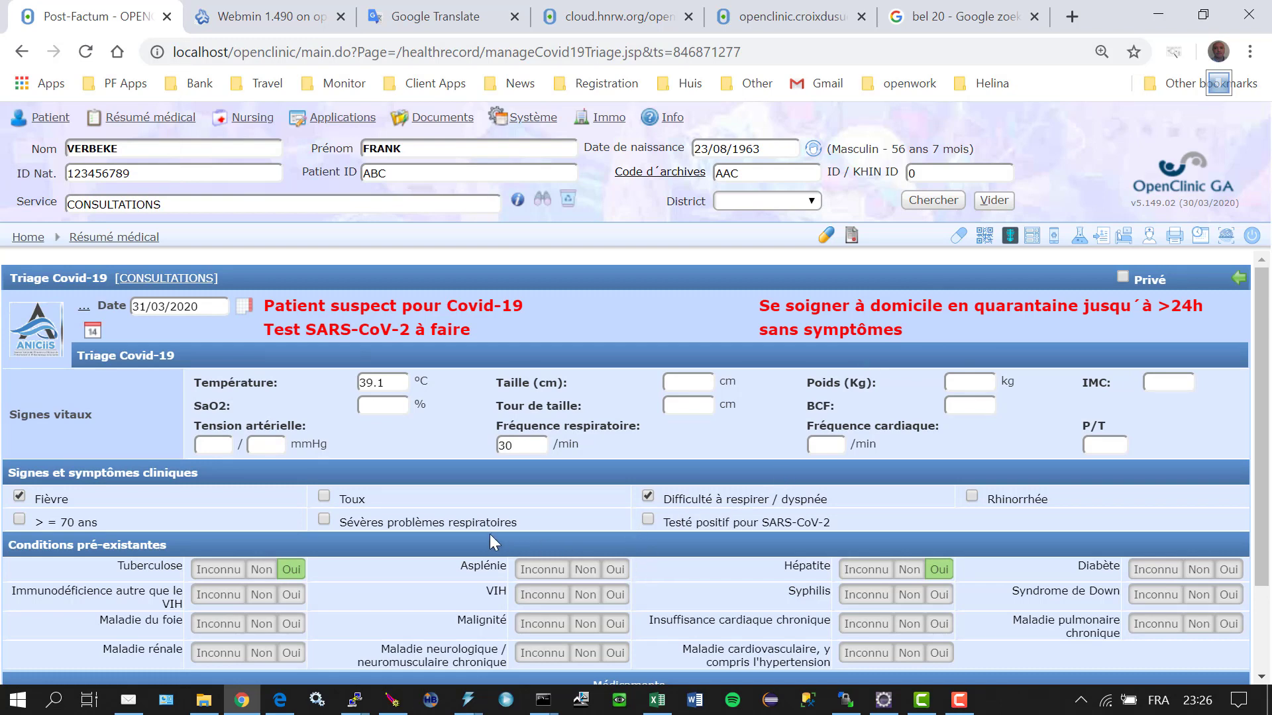
- Mark Sévères problèmes respiratoires among the clinical signs and highlight the recommended measure for the patient
{"action": "left_click", "coordinate": [325, 519]}
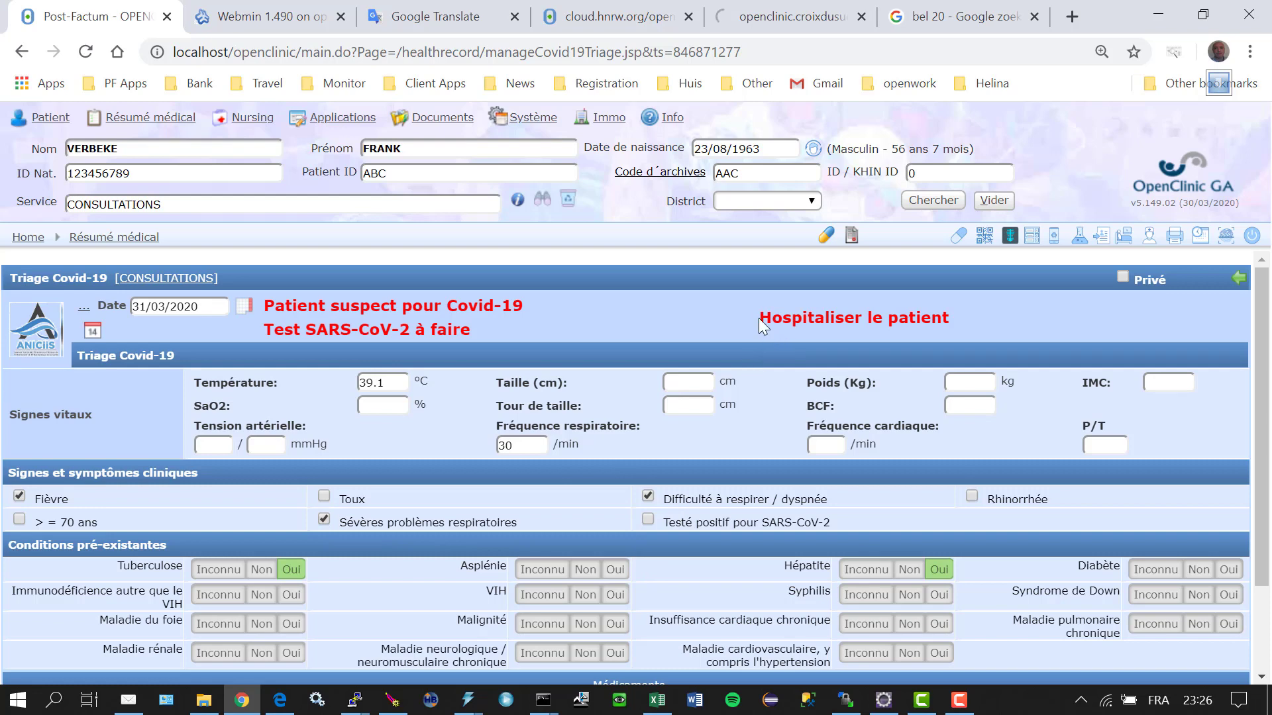
{"action": "left_click_drag", "start_coordinate": [758, 318], "coordinate": [989, 317]}
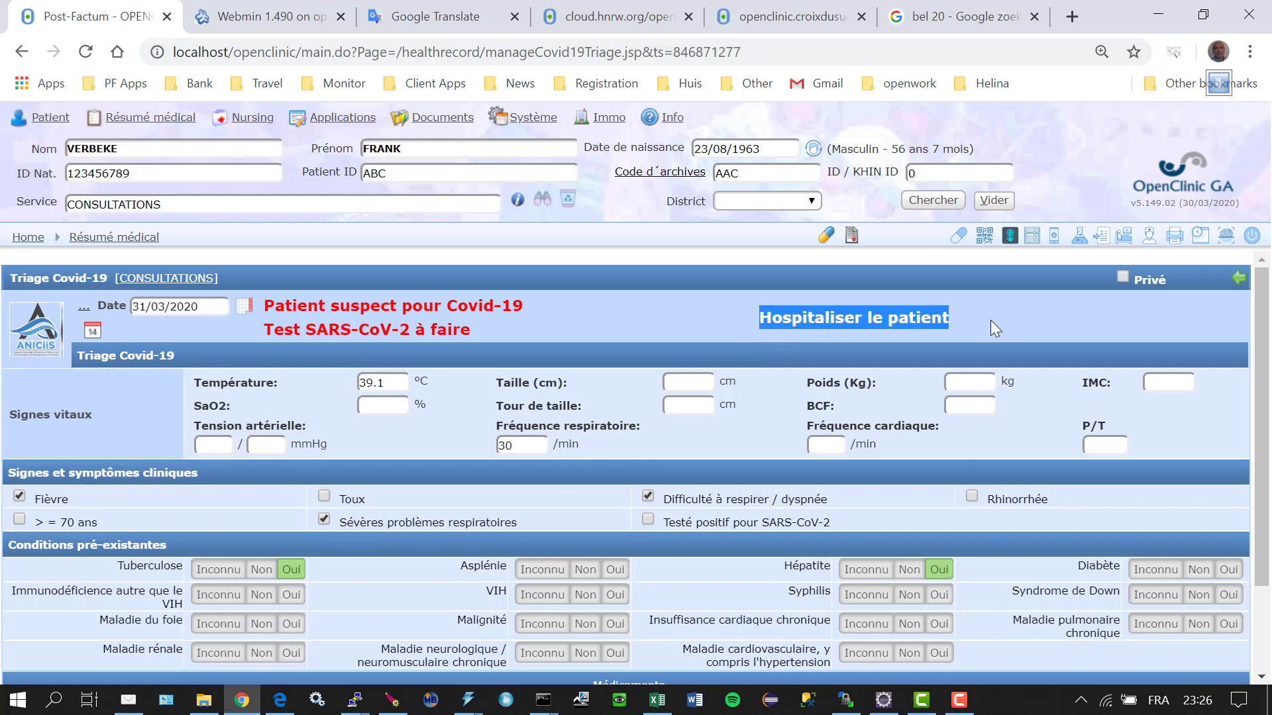
- Review the completed Triage Covid-19 form and save it
{"action": "scroll", "coordinate": [490, 426], "scroll_direction": "down", "scroll_amount": 3}
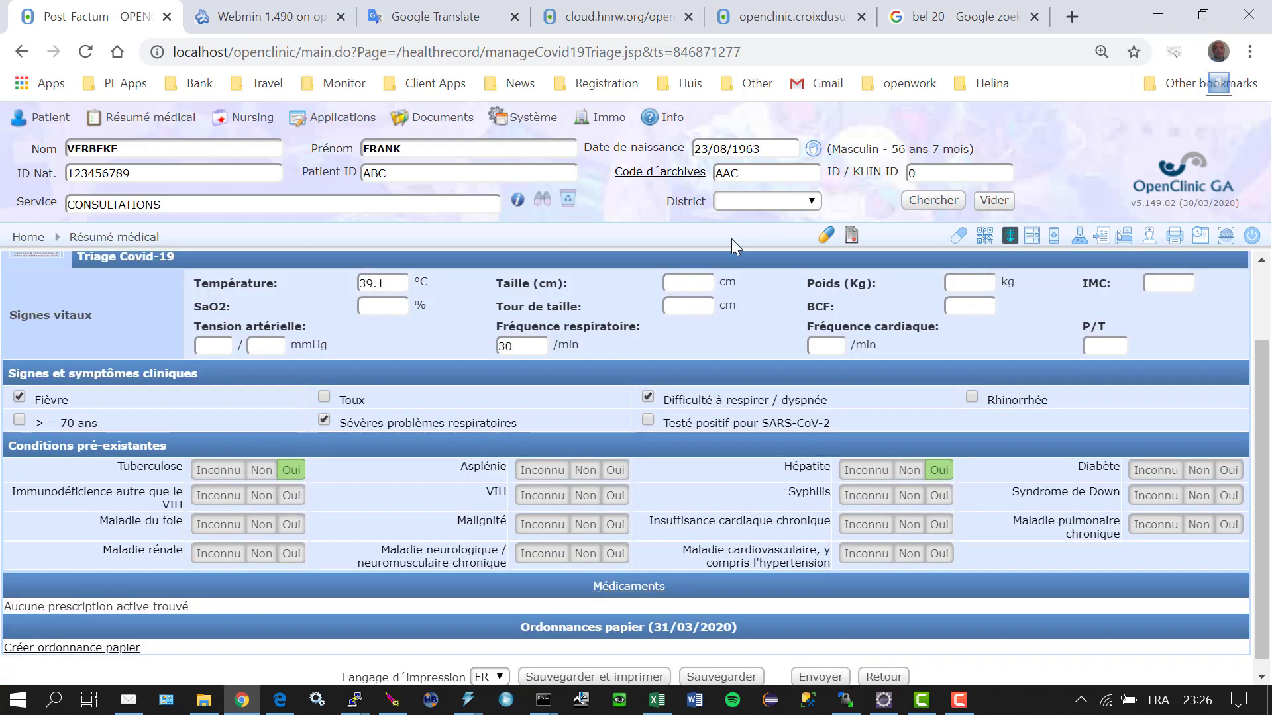
{"action": "scroll", "coordinate": [594, 387], "scroll_direction": "up", "scroll_amount": 3}
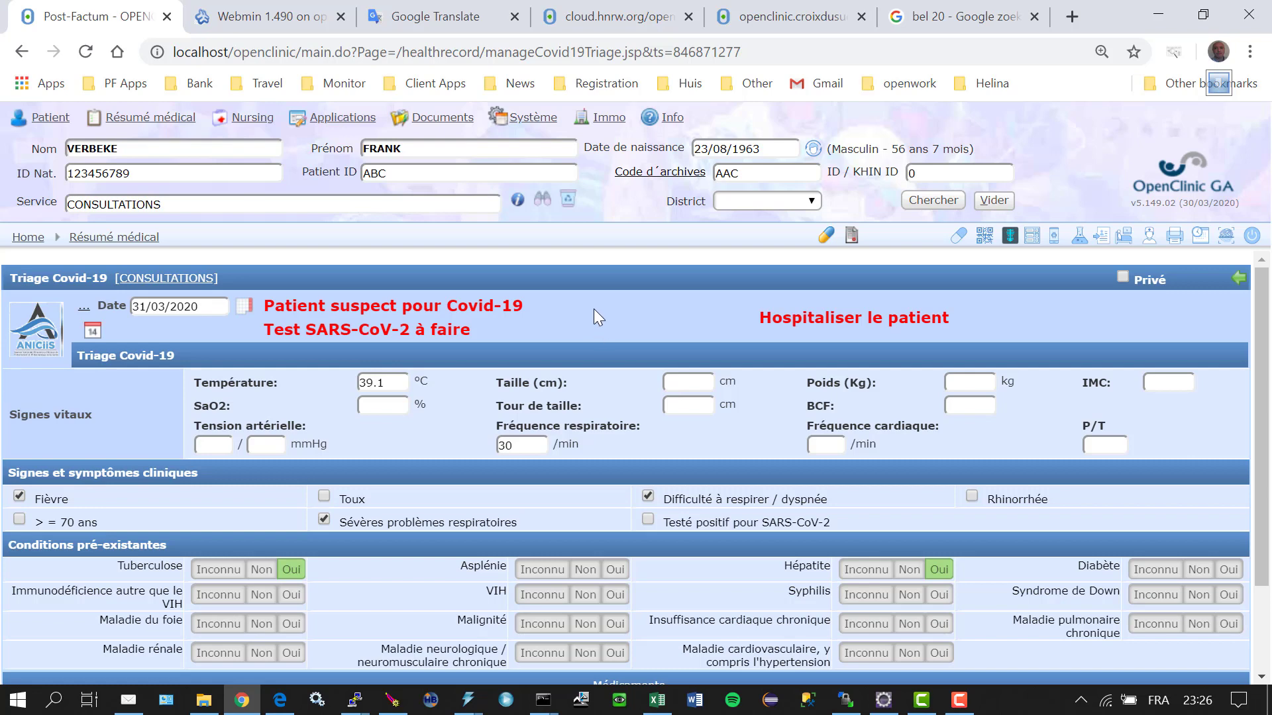
{"action": "scroll", "coordinate": [594, 308], "scroll_direction": "down", "scroll_amount": 3}
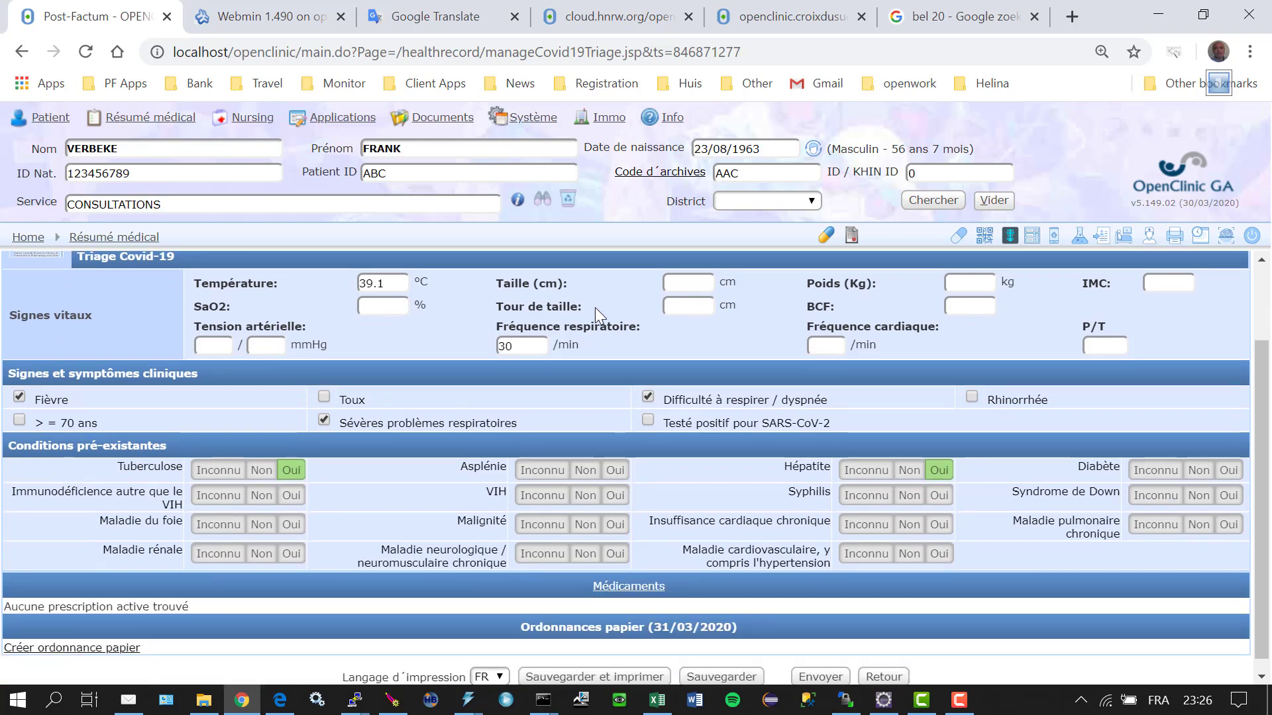
{"action": "scroll", "coordinate": [598, 302], "scroll_direction": "up", "scroll_amount": 3}
{"action": "scroll", "coordinate": [602, 375], "scroll_direction": "down", "scroll_amount": 3}
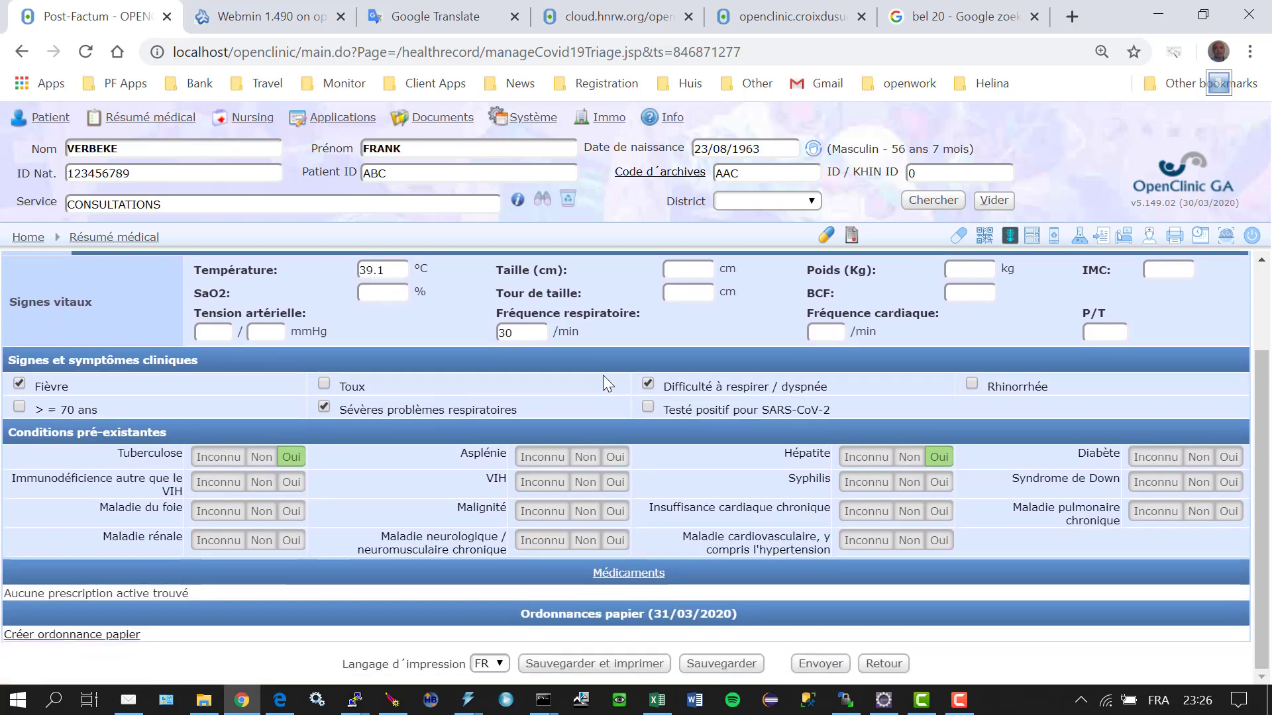
{"action": "left_click", "coordinate": [721, 663]}
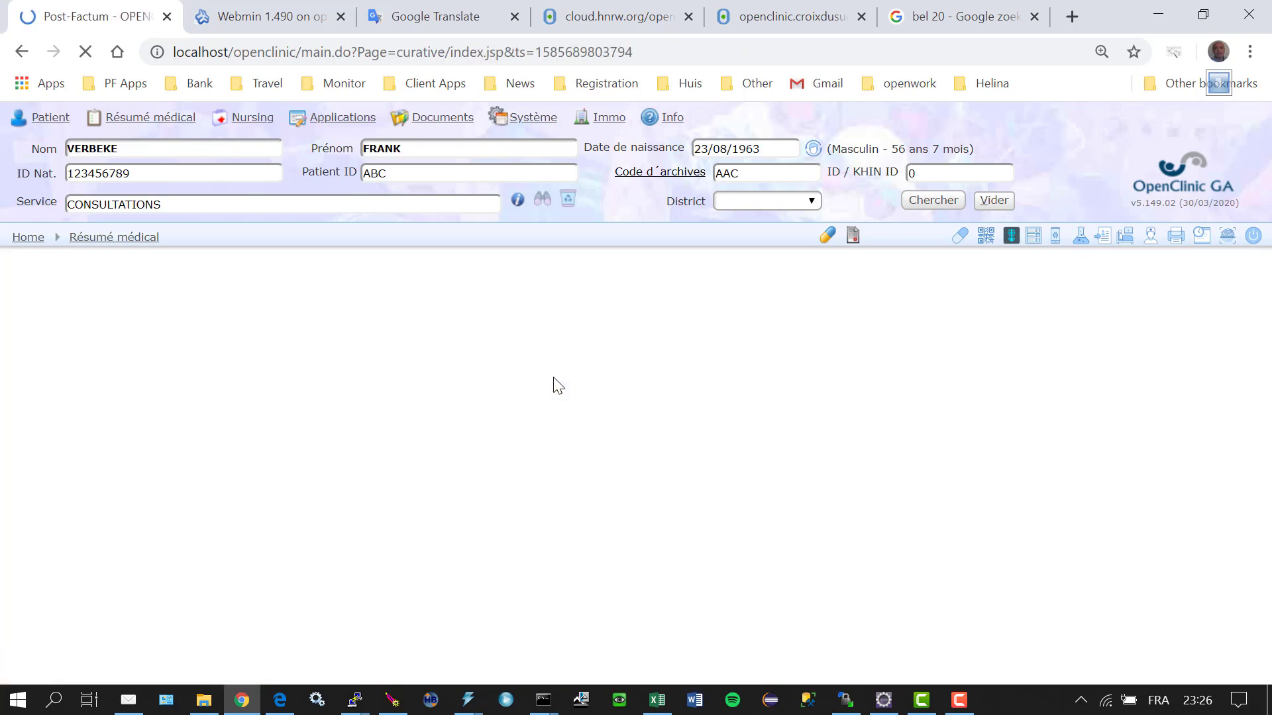
- Open a new Consultation/admission Covid-19 form for the patient and enter a temperature of 39.2 °C and a respiratory rate of 30 /min
{"action": "scroll", "coordinate": [508, 497], "scroll_direction": "down", "scroll_amount": 2}
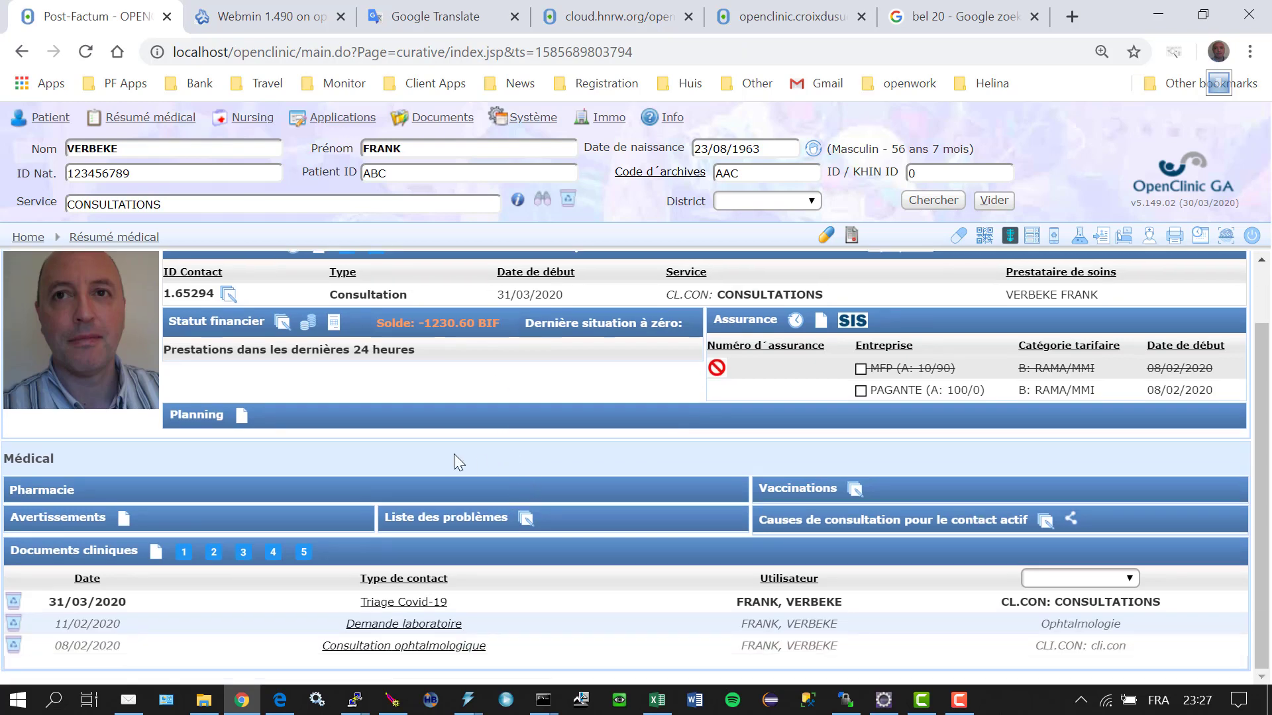
{"action": "left_click", "coordinate": [212, 555]}
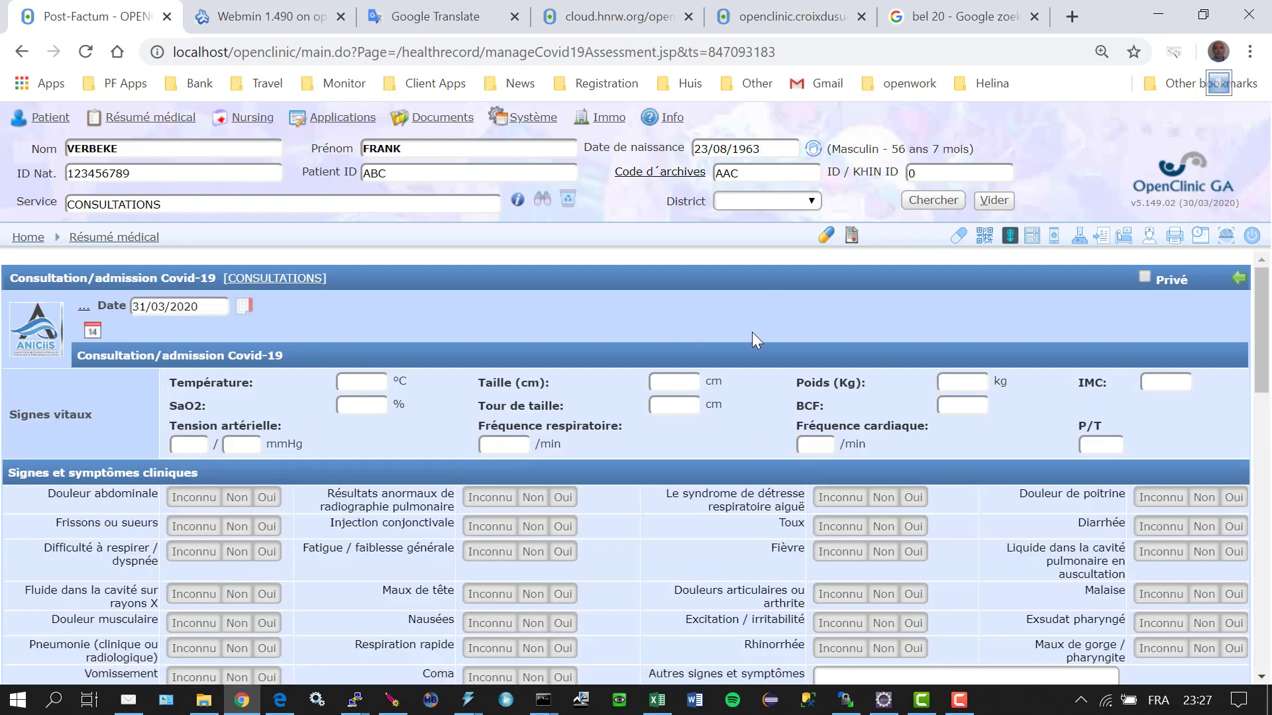
{"action": "left_click", "coordinate": [368, 382]}
{"action": "type", "text": "39.2"}
{"action": "key", "text": "Tab"}
{"action": "left_click", "coordinate": [501, 445]}
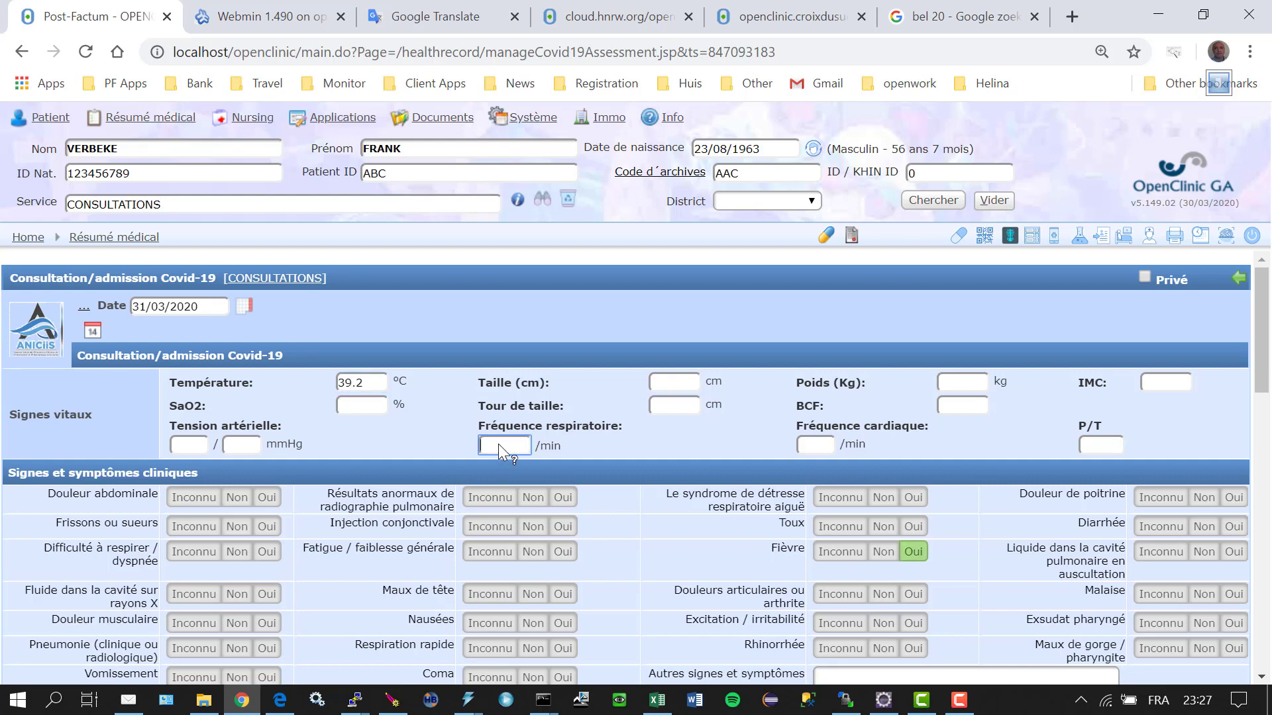
{"action": "type", "text": "30"}
{"action": "key", "text": "Tab"}
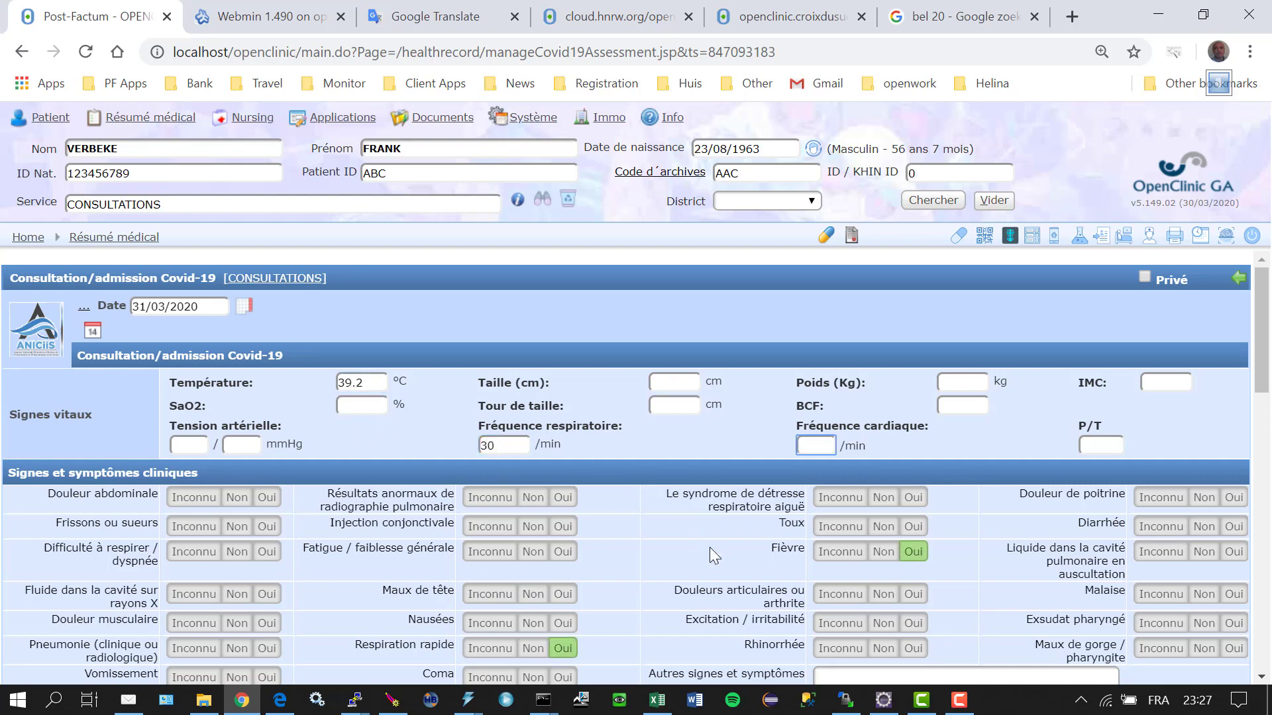
- Set the clinical signs Douleur abdominale, Frissons ou sueurs and Difficulté à respirer / dyspnée to Oui
{"action": "scroll", "coordinate": [709, 547], "scroll_direction": "down", "scroll_amount": 1}
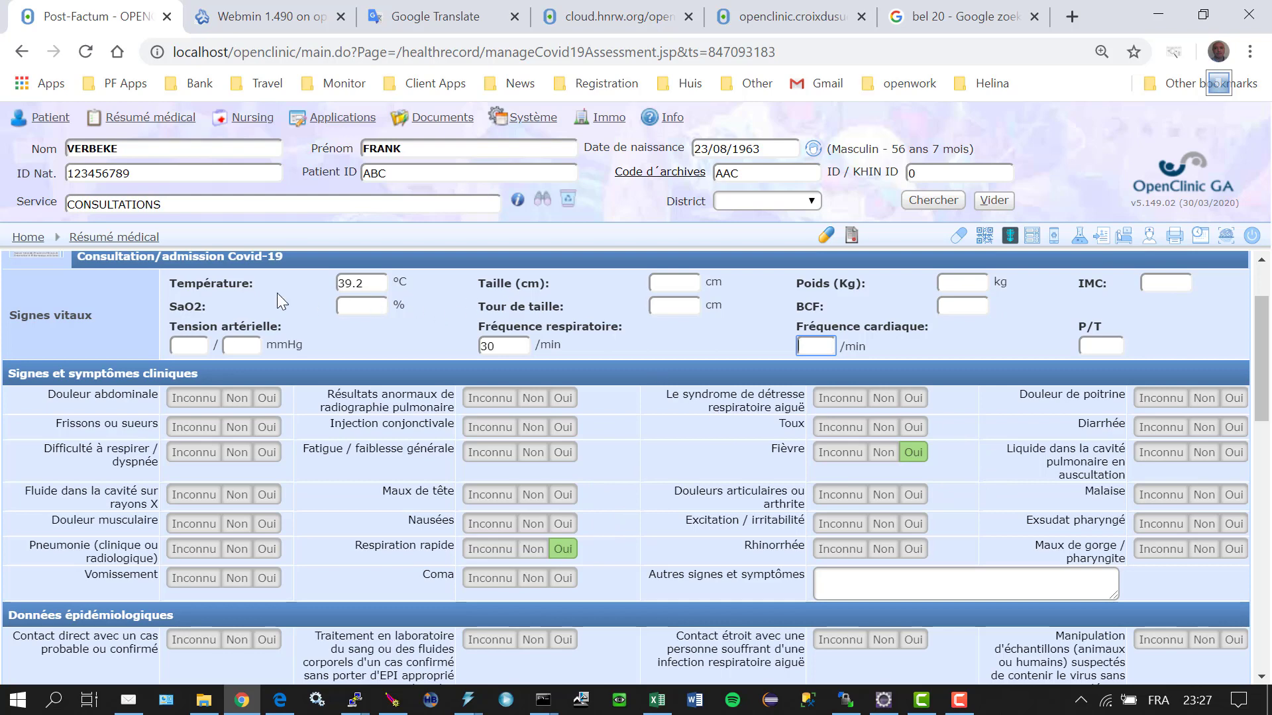
{"action": "left_click", "coordinate": [267, 398]}
{"action": "left_click", "coordinate": [267, 427]}
{"action": "left_click", "coordinate": [267, 452]}
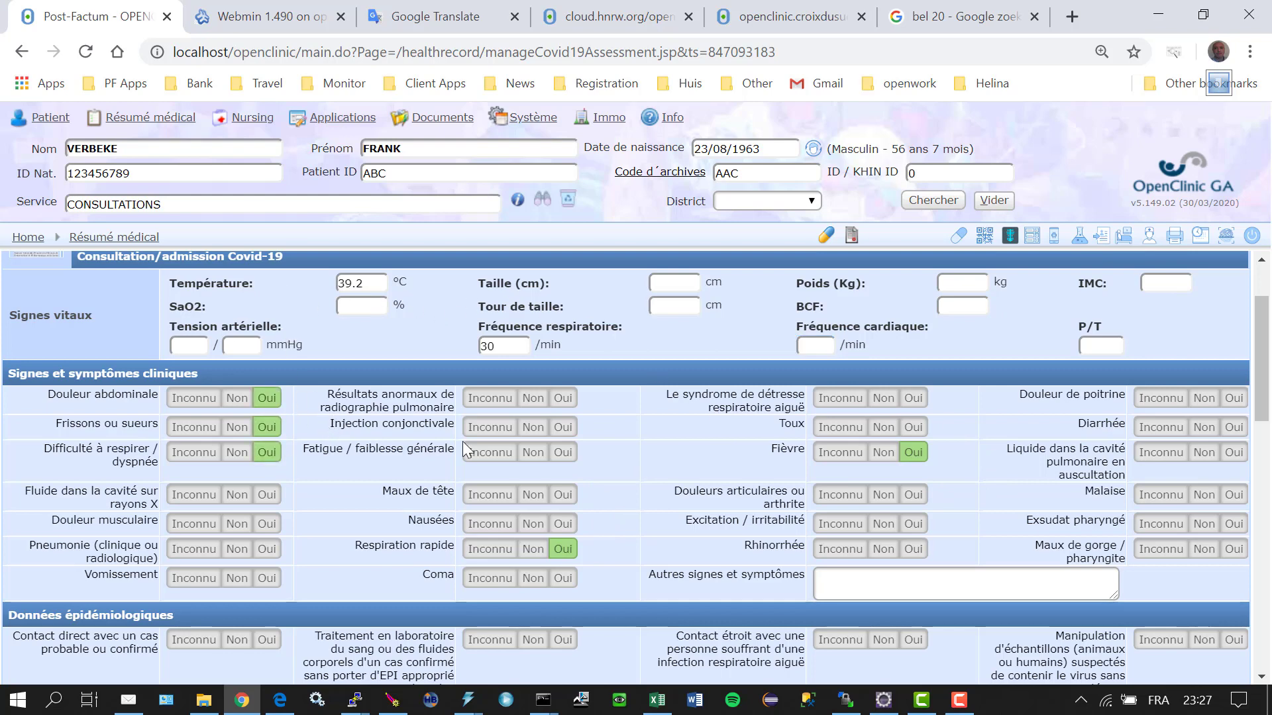
- Set the clinical signs Fluide dans la cavité sur rayons X, Douleur musculaire, Pneumonie and Vomissement to Non
{"action": "scroll", "coordinate": [467, 461], "scroll_direction": "down", "scroll_amount": 1}
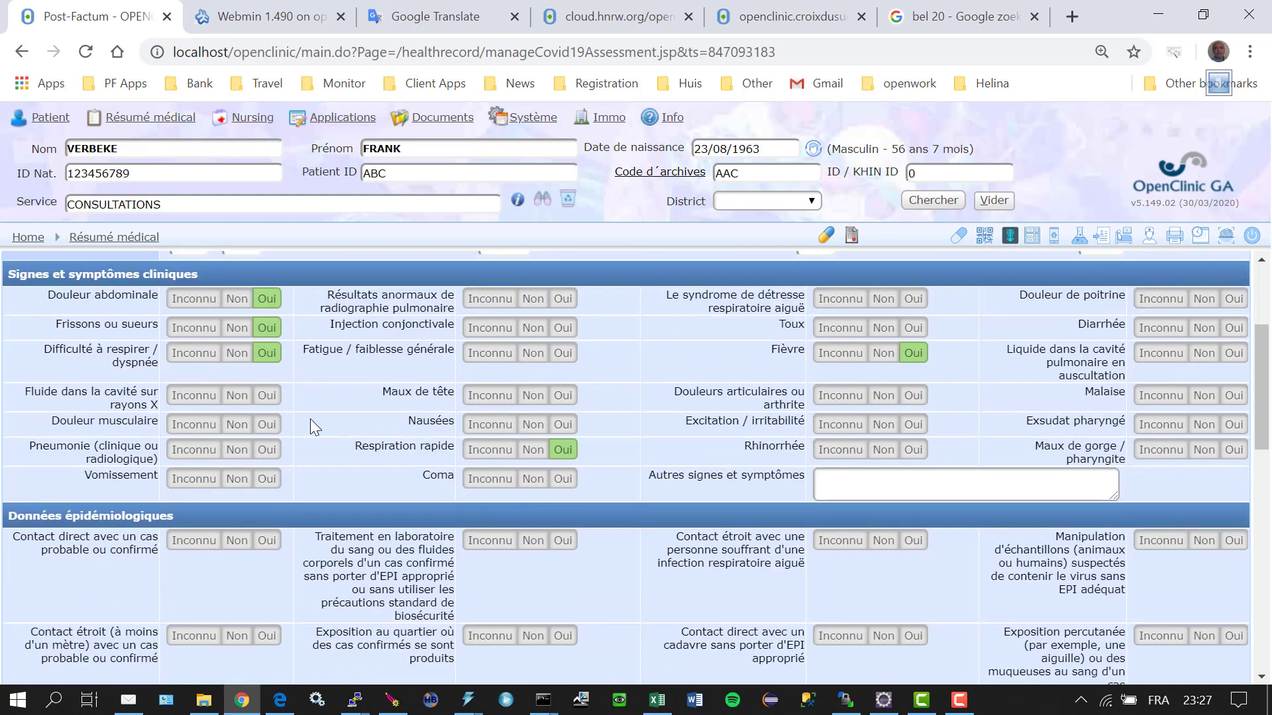
{"action": "left_click", "coordinate": [237, 396]}
{"action": "left_click", "coordinate": [237, 424]}
{"action": "left_click", "coordinate": [237, 450]}
{"action": "left_click", "coordinate": [238, 479]}
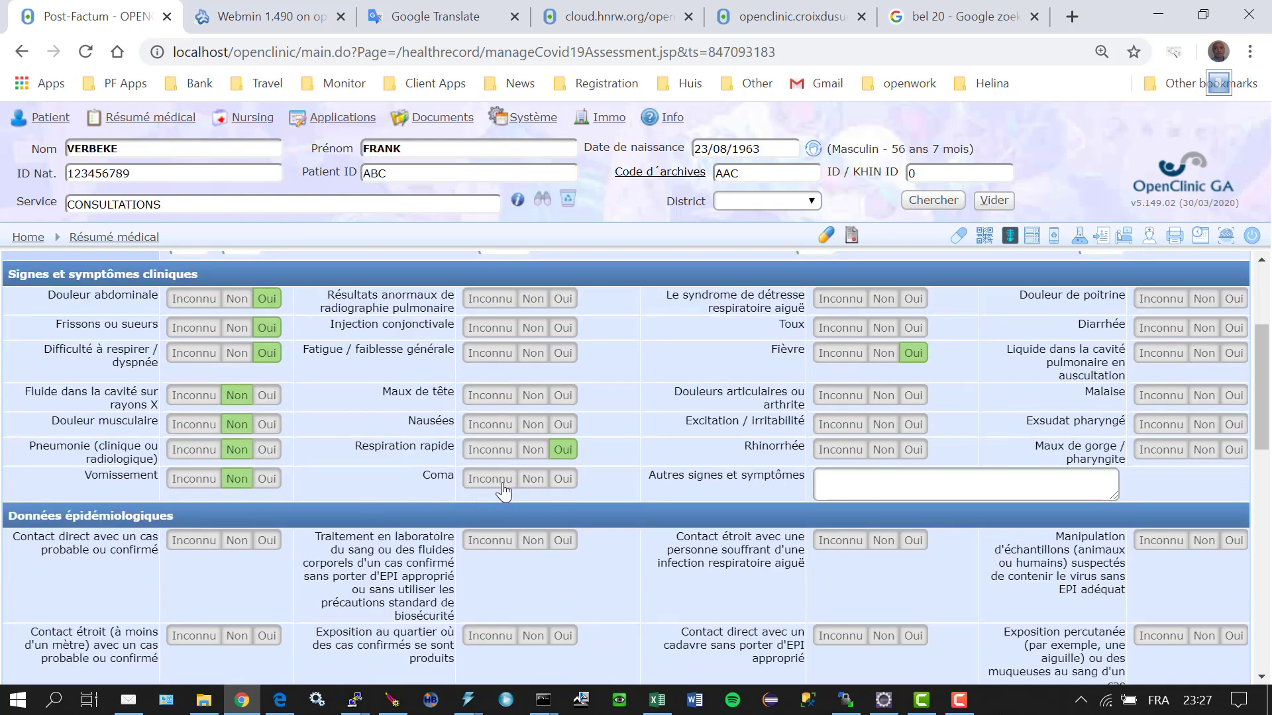
- Set Nausées, Coma, Maux de tête, Fatigue / faiblesse générale, Injection conjonctivale and Résultats anormaux de radiographie pulmonaire to Non
{"action": "left_click", "coordinate": [534, 424]}
{"action": "left_click", "coordinate": [533, 478]}
{"action": "left_click", "coordinate": [533, 395]}
{"action": "left_click", "coordinate": [534, 353]}
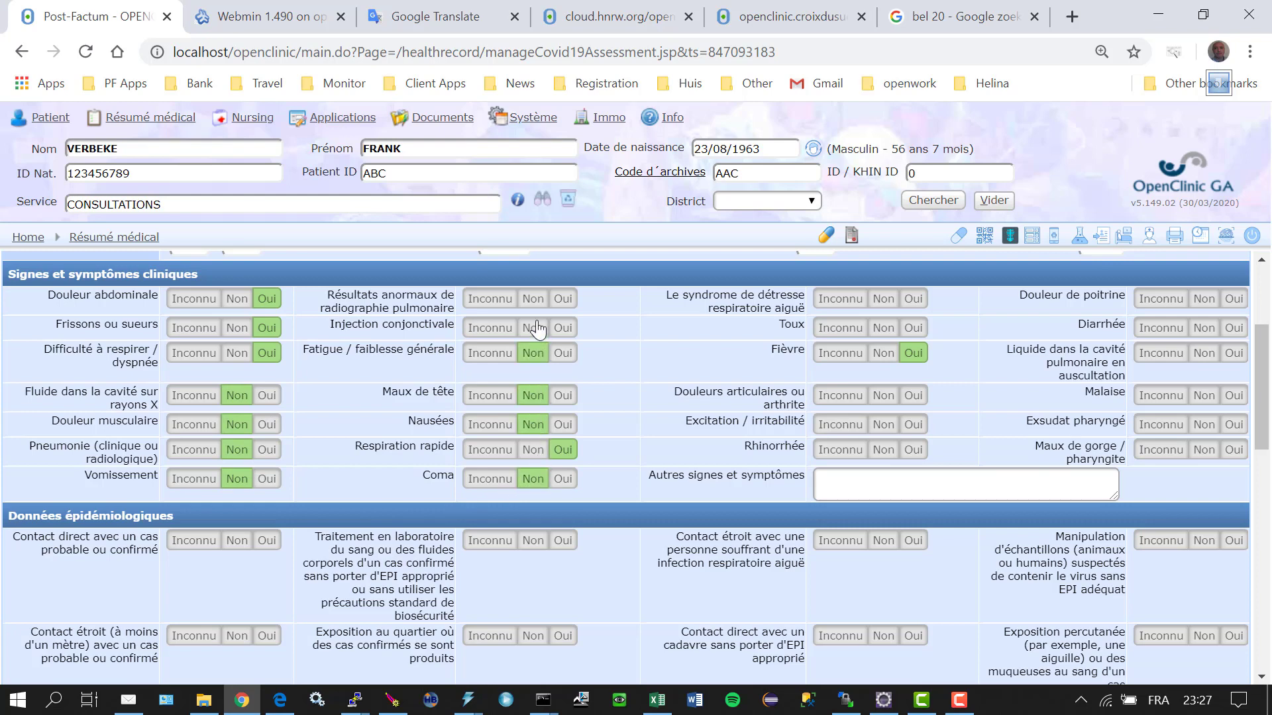
{"action": "left_click", "coordinate": [533, 328]}
{"action": "left_click", "coordinate": [533, 299]}
- Set Le syndrome de détresse respiratoire aiguë, Toux, Douleurs articulaires ou arthrite, Excitation / irritabilité and Rhinorrhée to Non
{"action": "left_click", "coordinate": [885, 329]}
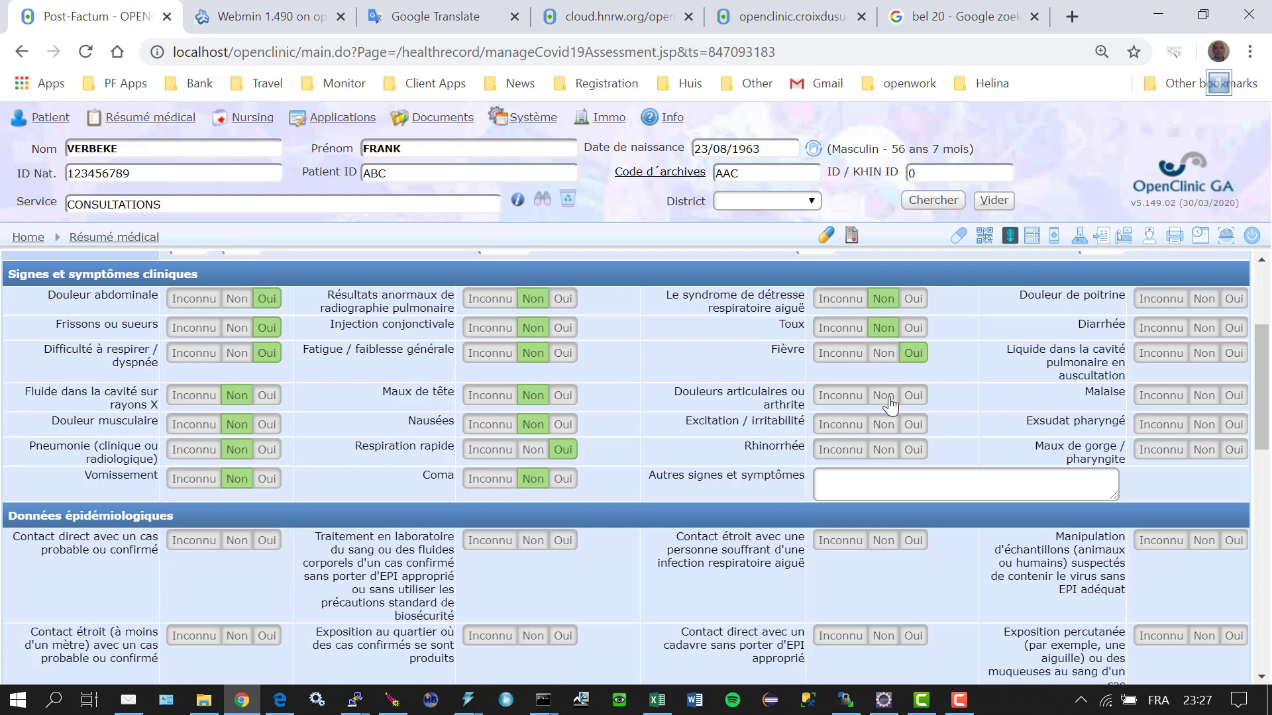
{"action": "left_click", "coordinate": [885, 397]}
{"action": "left_click", "coordinate": [883, 450]}
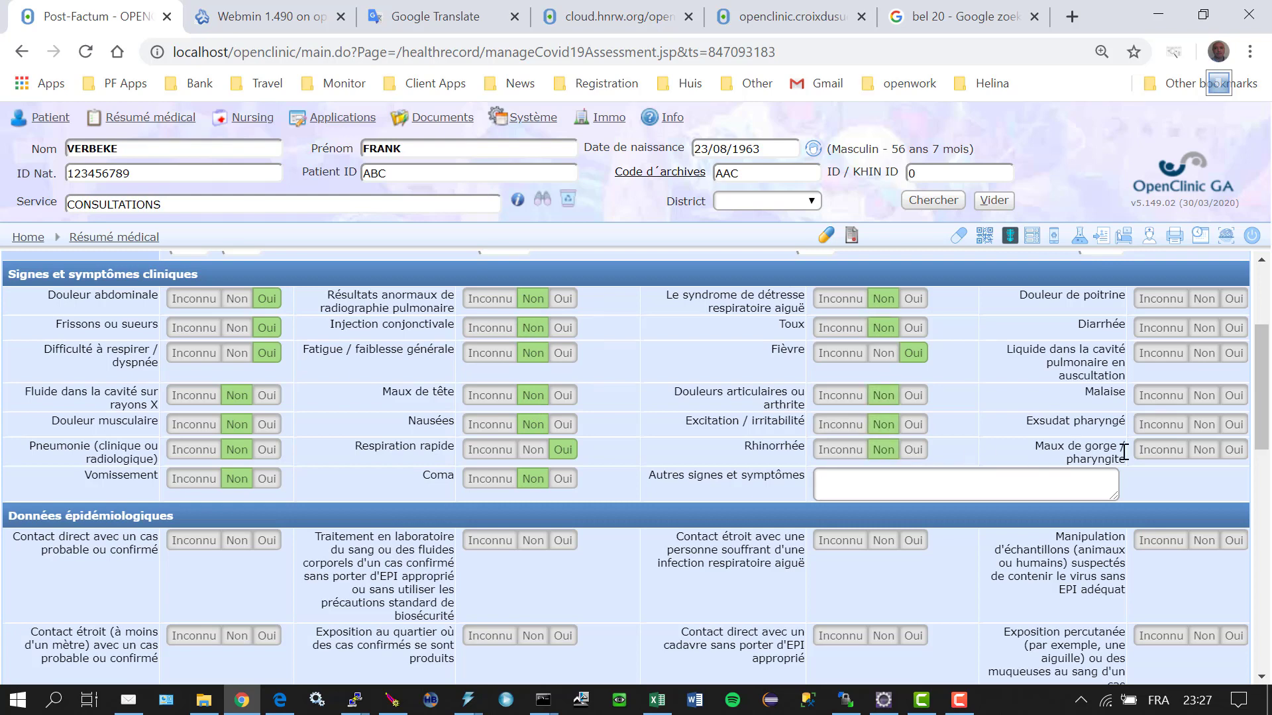
- Set Maux de gorge / pharyngite, Exsudat pharyngé, Malaise, Liquide dans la cavité pulmonaire en auscultation, Diarrhée and Douleur de poitrine to Non
{"action": "left_click", "coordinate": [1204, 451]}
{"action": "left_click", "coordinate": [1204, 427]}
{"action": "left_click", "coordinate": [1204, 396]}
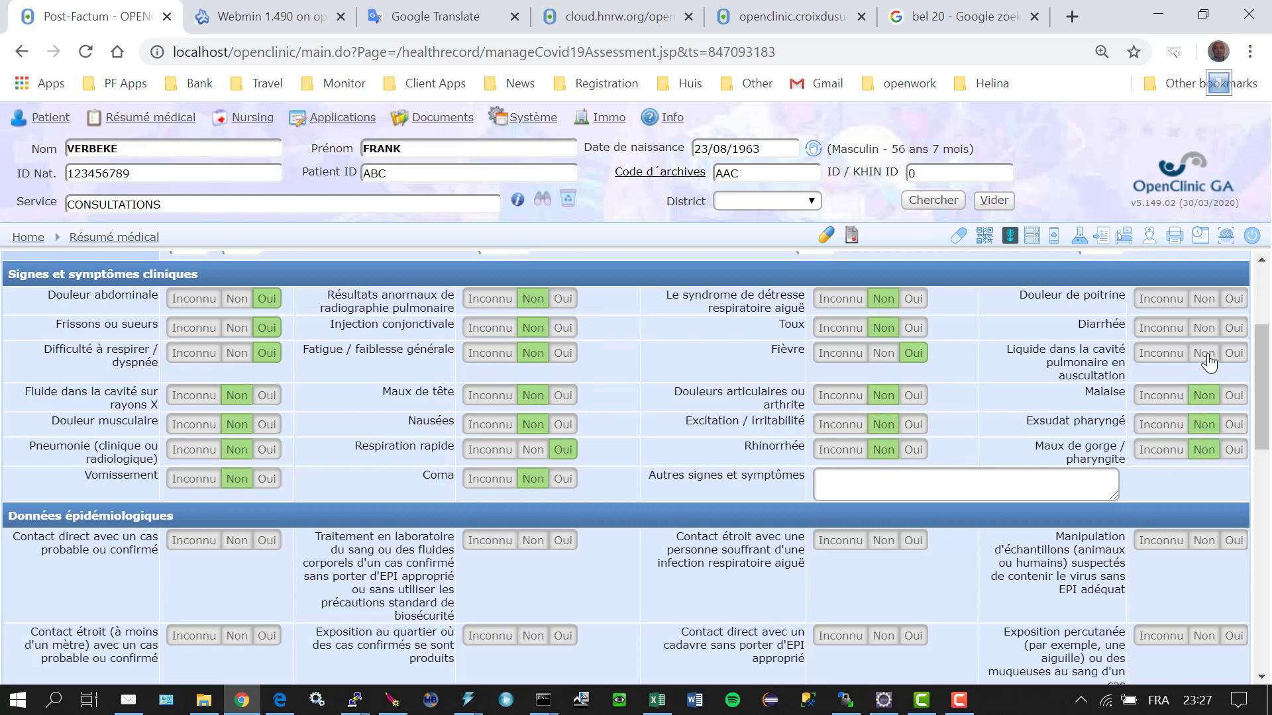
{"action": "left_click", "coordinate": [1203, 354]}
{"action": "left_click", "coordinate": [1203, 329]}
{"action": "left_click_drag", "start_coordinate": [1200, 300], "coordinate": [1208, 300]}
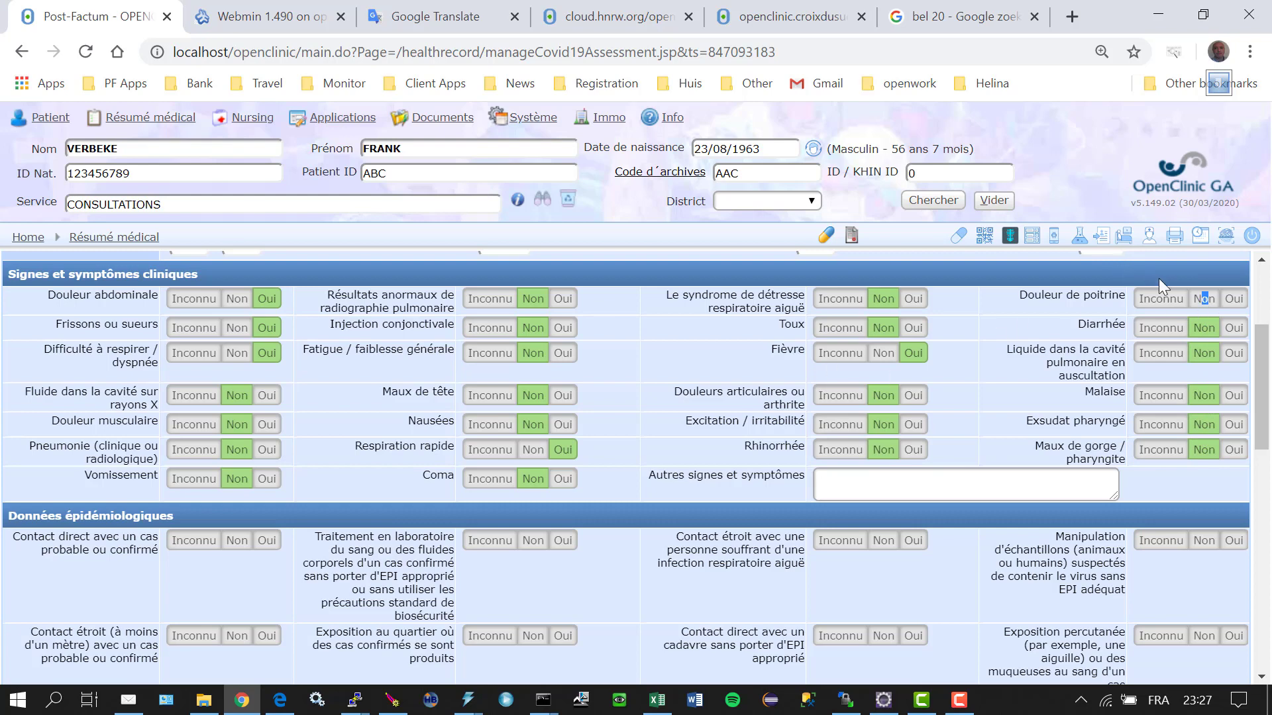
{"action": "left_click", "coordinate": [1203, 298]}
- Answer the Contacts animaux section with Non for every exposure except Autres animaux, which is set to Oui
{"action": "scroll", "coordinate": [623, 392], "scroll_direction": "down", "scroll_amount": 3}
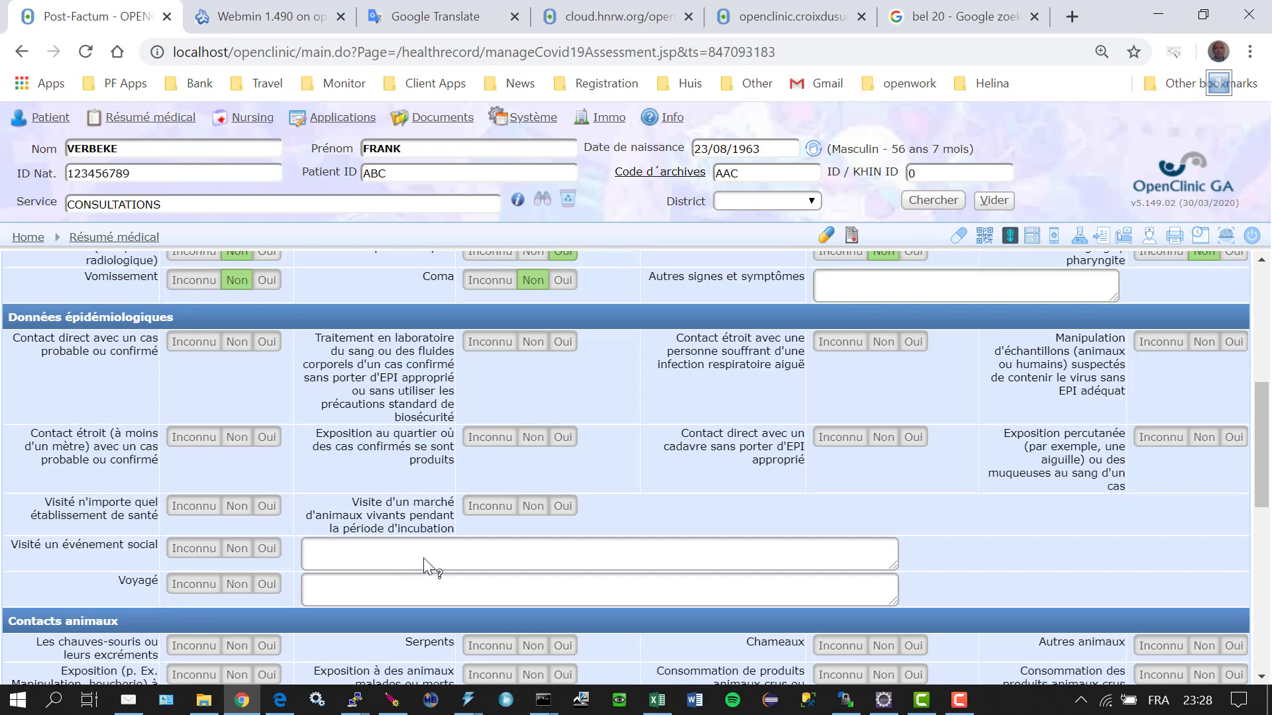
{"action": "scroll", "coordinate": [427, 554], "scroll_direction": "down", "scroll_amount": 2}
{"action": "left_click", "coordinate": [514, 460]}
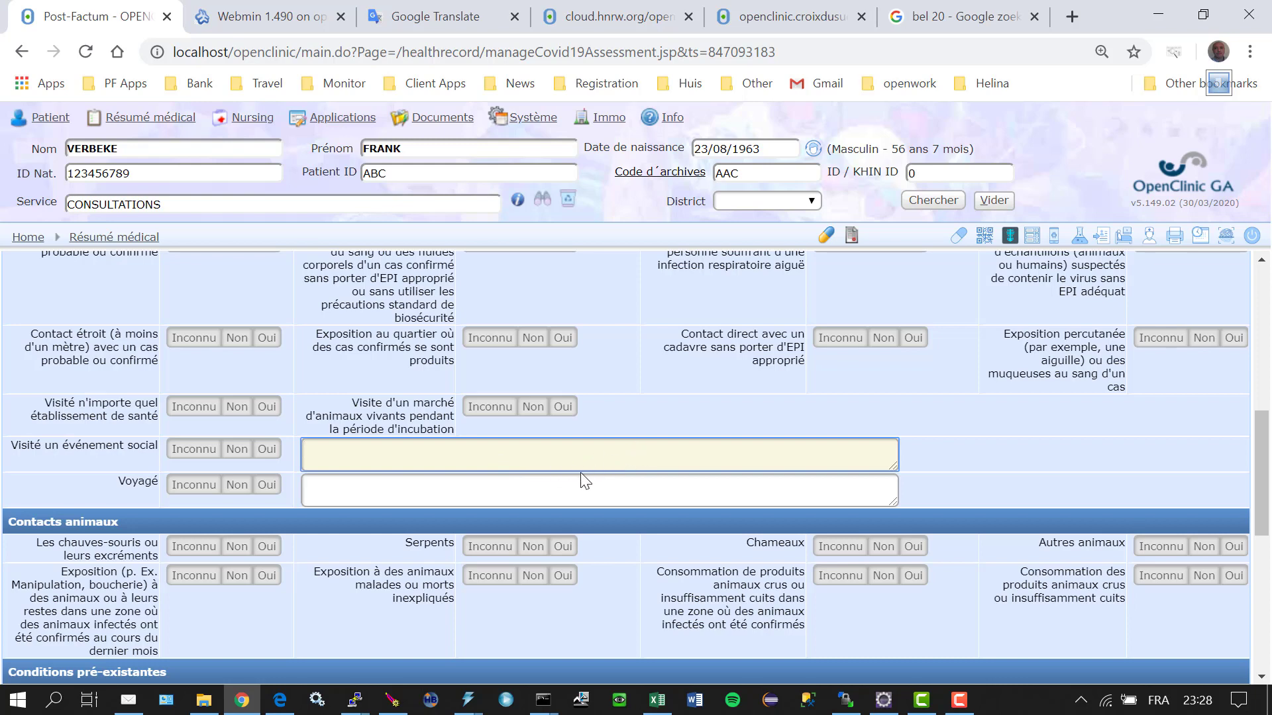
{"action": "scroll", "coordinate": [585, 475], "scroll_direction": "down", "scroll_amount": 3}
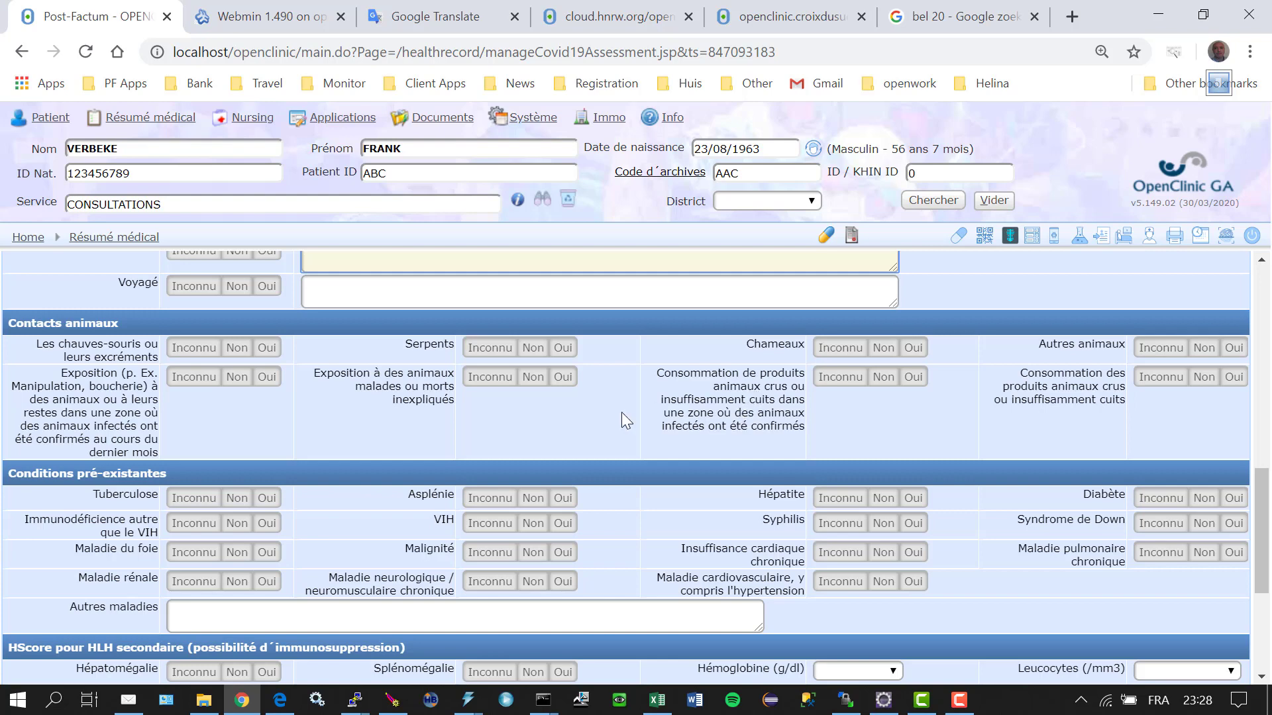
{"action": "left_click", "coordinate": [238, 347]}
{"action": "left_click", "coordinate": [237, 376]}
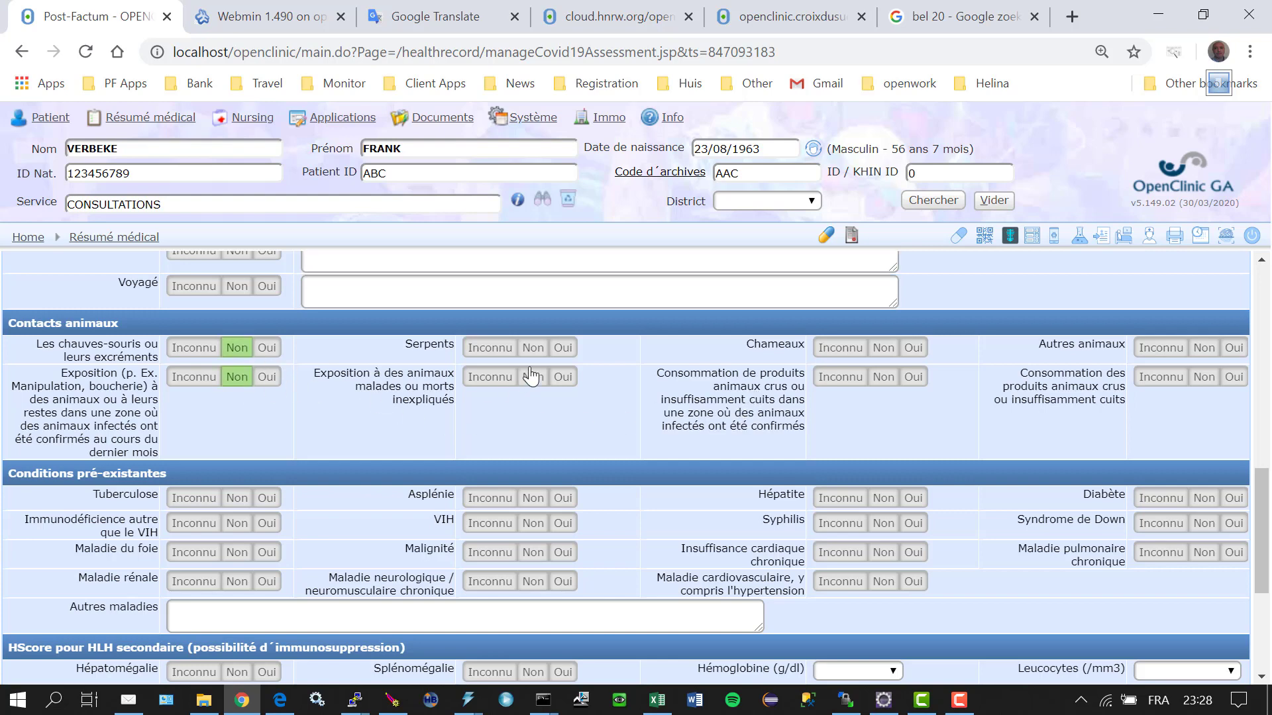
{"action": "left_click", "coordinate": [533, 348]}
{"action": "left_click", "coordinate": [534, 377]}
{"action": "left_click", "coordinate": [883, 377]}
{"action": "left_click", "coordinate": [887, 349]}
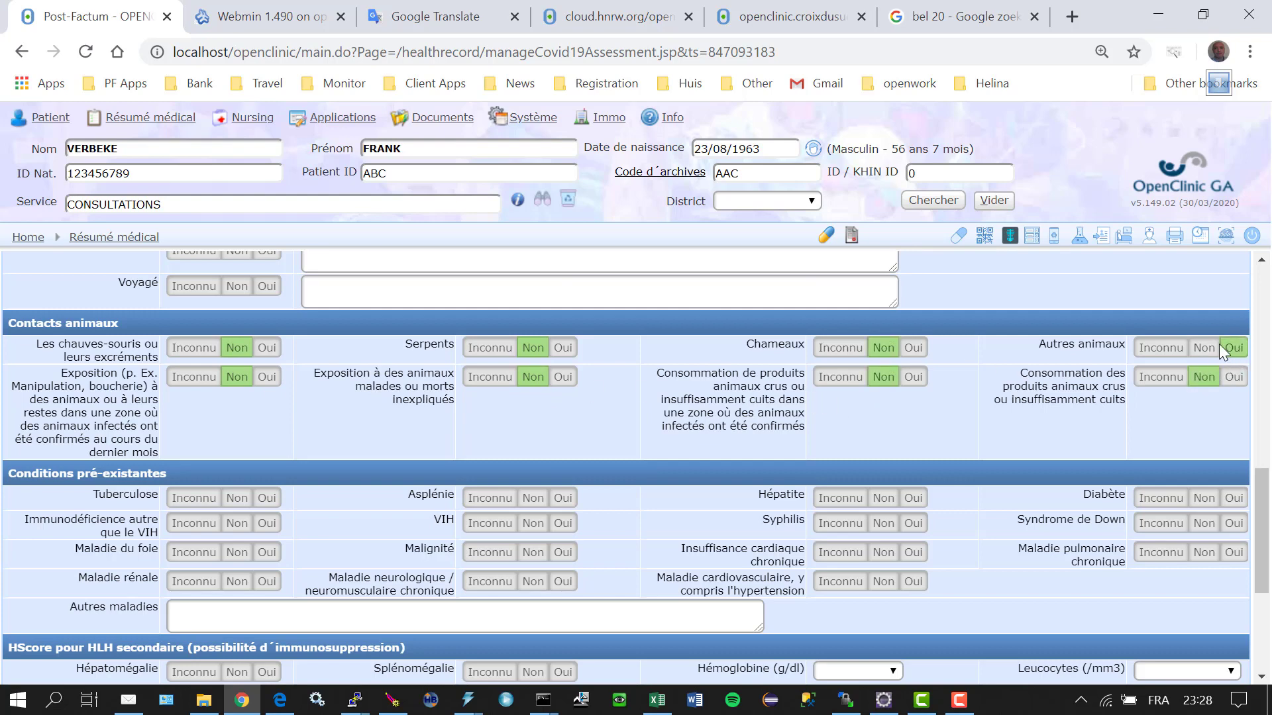
{"action": "left_click", "coordinate": [1204, 376]}
- Set Tuberculose and Hépatite to Oui under the consultation form's pre-existing conditions
{"action": "scroll", "coordinate": [716, 456], "scroll_direction": "down", "scroll_amount": 2}
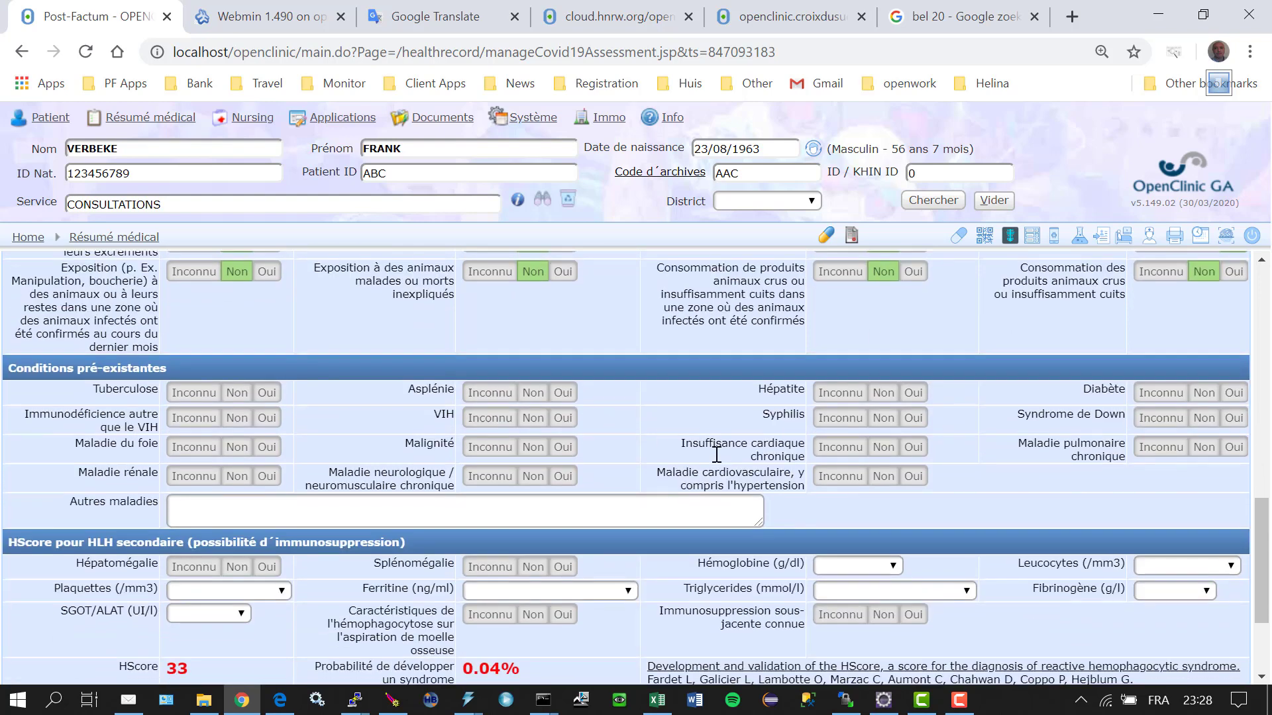
{"action": "scroll", "coordinate": [753, 447], "scroll_direction": "down", "scroll_amount": 2}
{"action": "scroll", "coordinate": [785, 431], "scroll_direction": "up", "scroll_amount": 4}
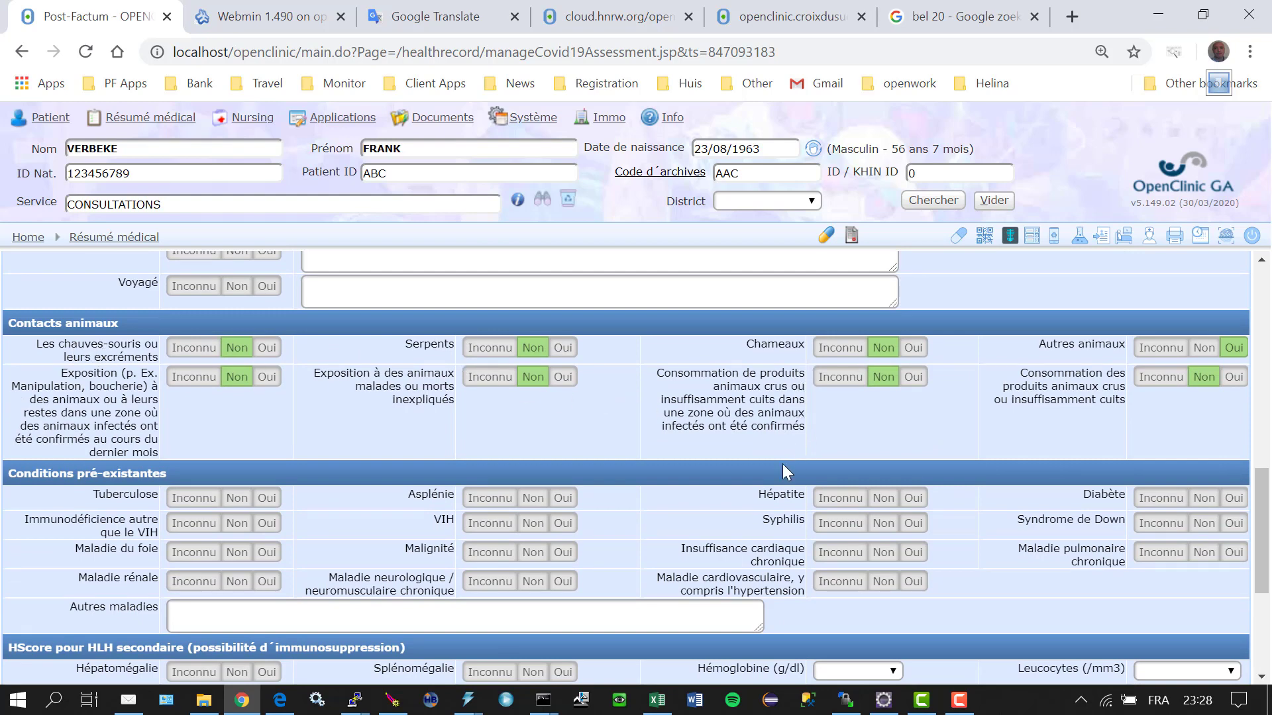
{"action": "scroll", "coordinate": [646, 440], "scroll_direction": "down", "scroll_amount": 5}
{"action": "scroll", "coordinate": [647, 439], "scroll_direction": "up", "scroll_amount": 3}
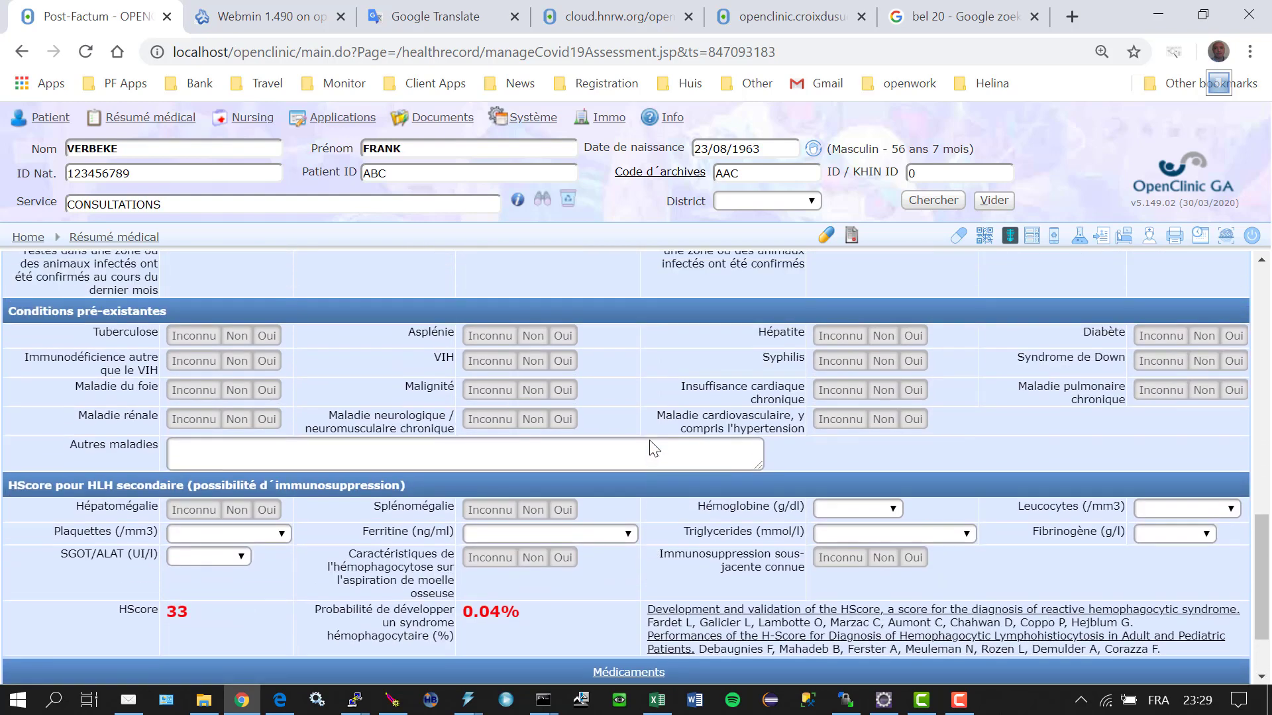
{"action": "left_click", "coordinate": [268, 337]}
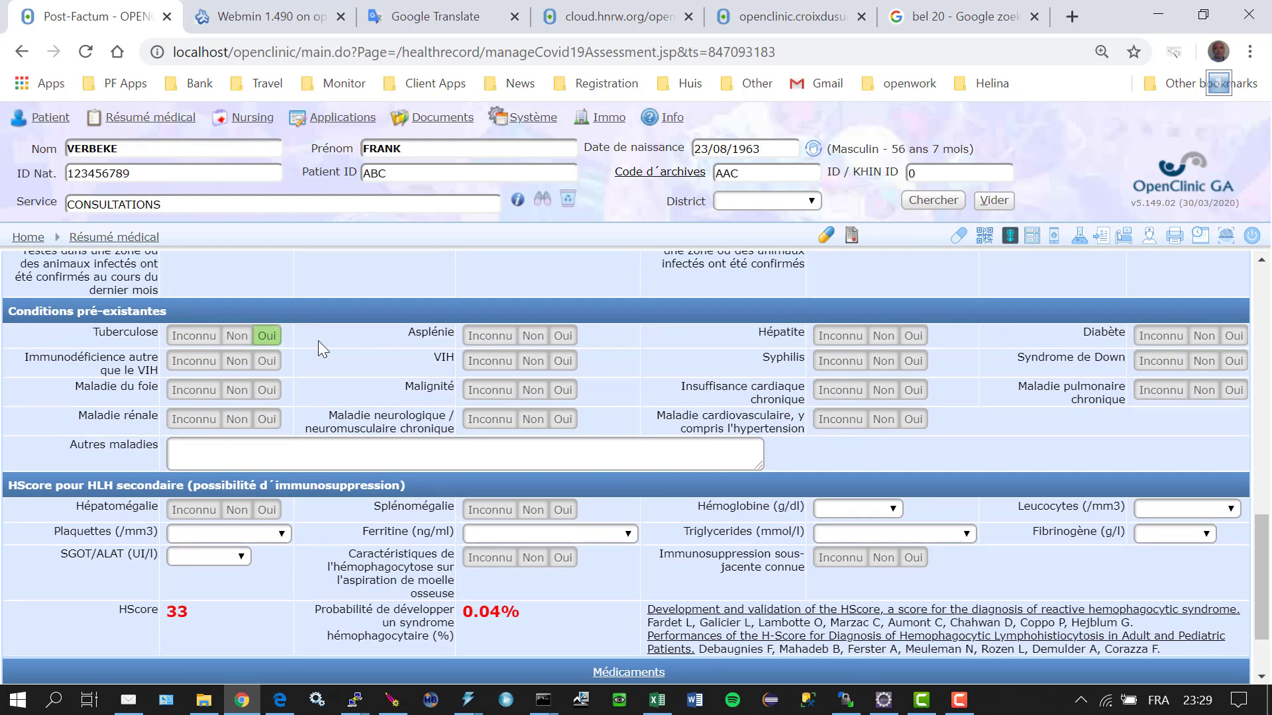
{"action": "left_click", "coordinate": [913, 336]}
- Open the cited PubMed article on the development and validation of the HScore, skim it and return to the OpenClinic form
{"action": "scroll", "coordinate": [483, 390], "scroll_direction": "down", "scroll_amount": 3}
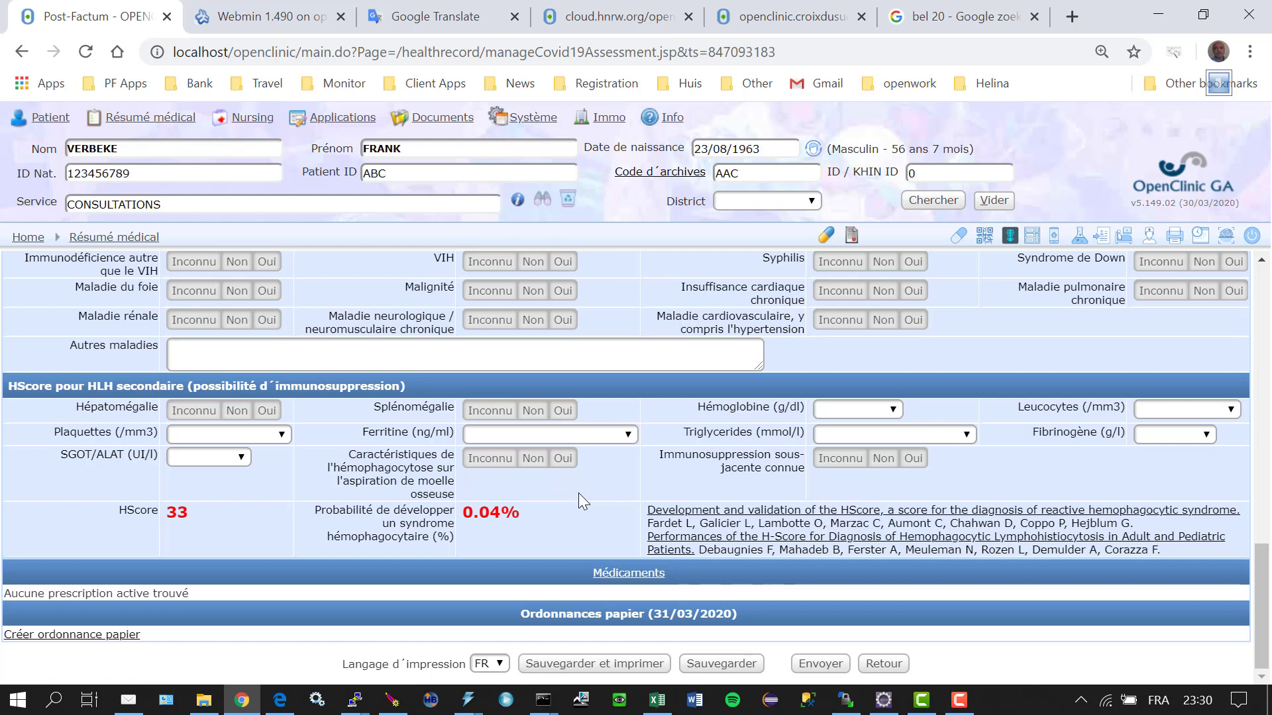
{"action": "left_click", "coordinate": [704, 516]}
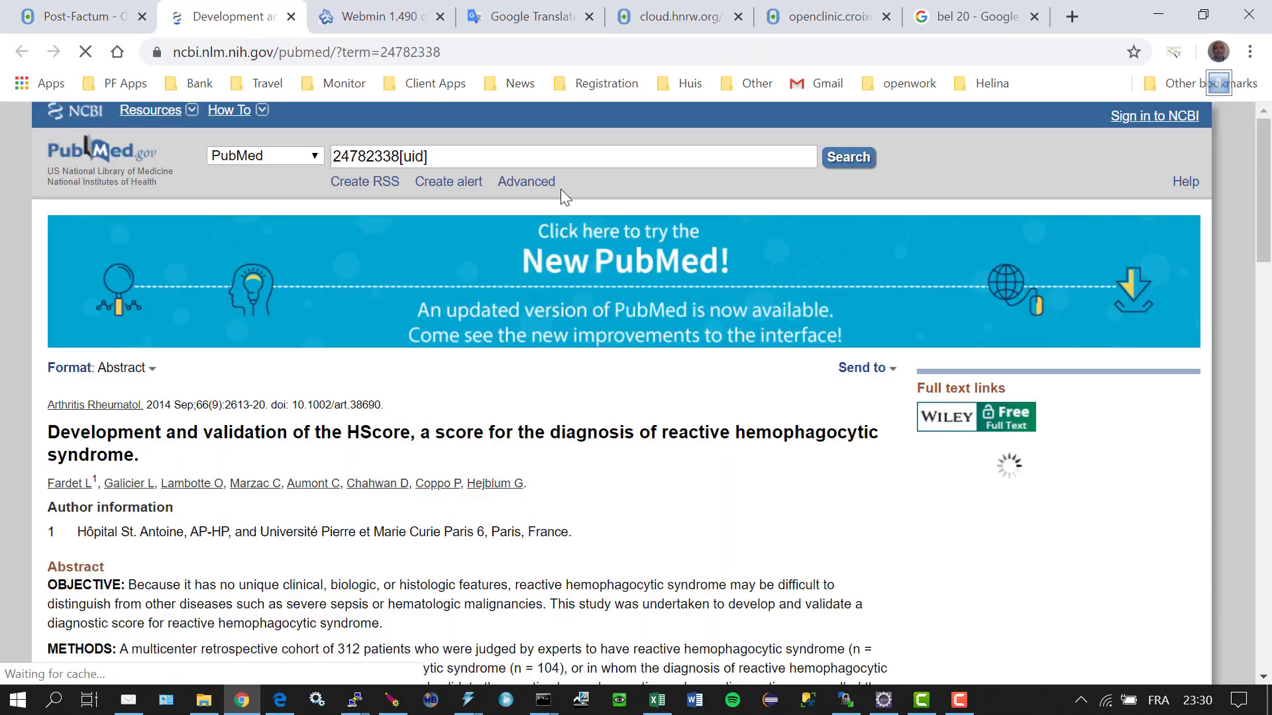
{"action": "scroll", "coordinate": [477, 530], "scroll_direction": "down", "scroll_amount": 5}
{"action": "scroll", "coordinate": [480, 542], "scroll_direction": "up", "scroll_amount": 10}
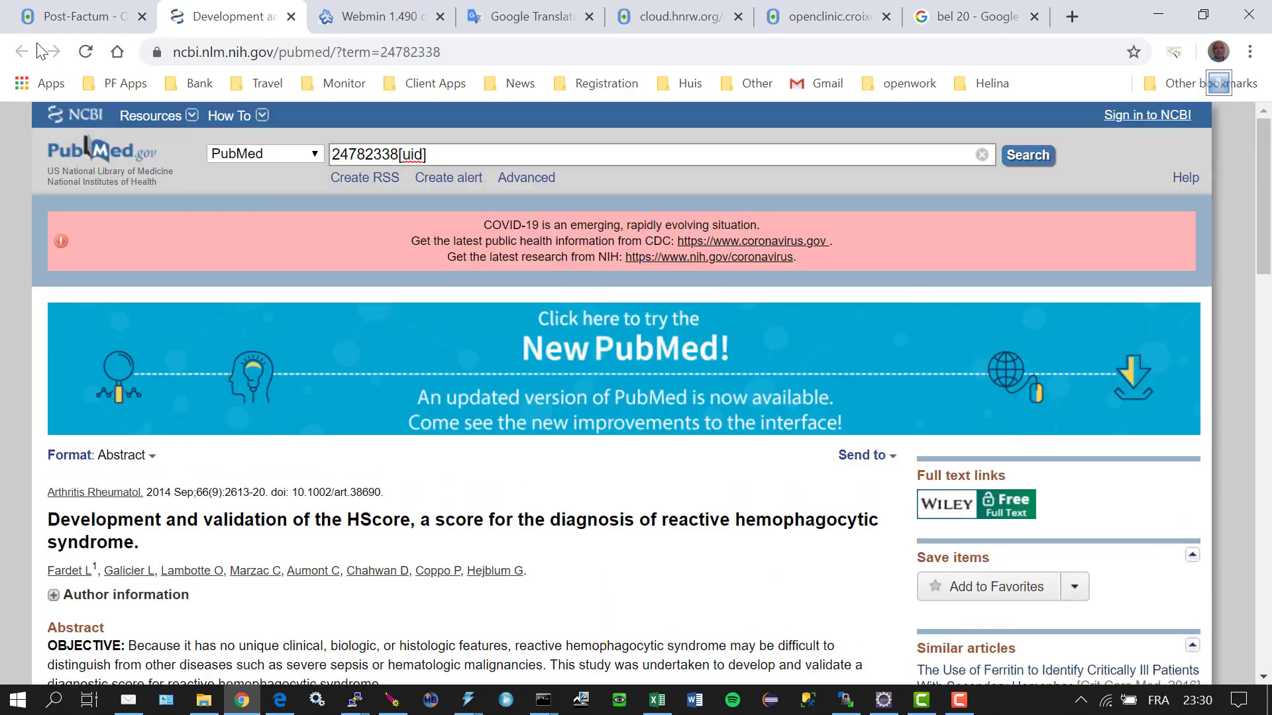
{"action": "left_click", "coordinate": [80, 17]}
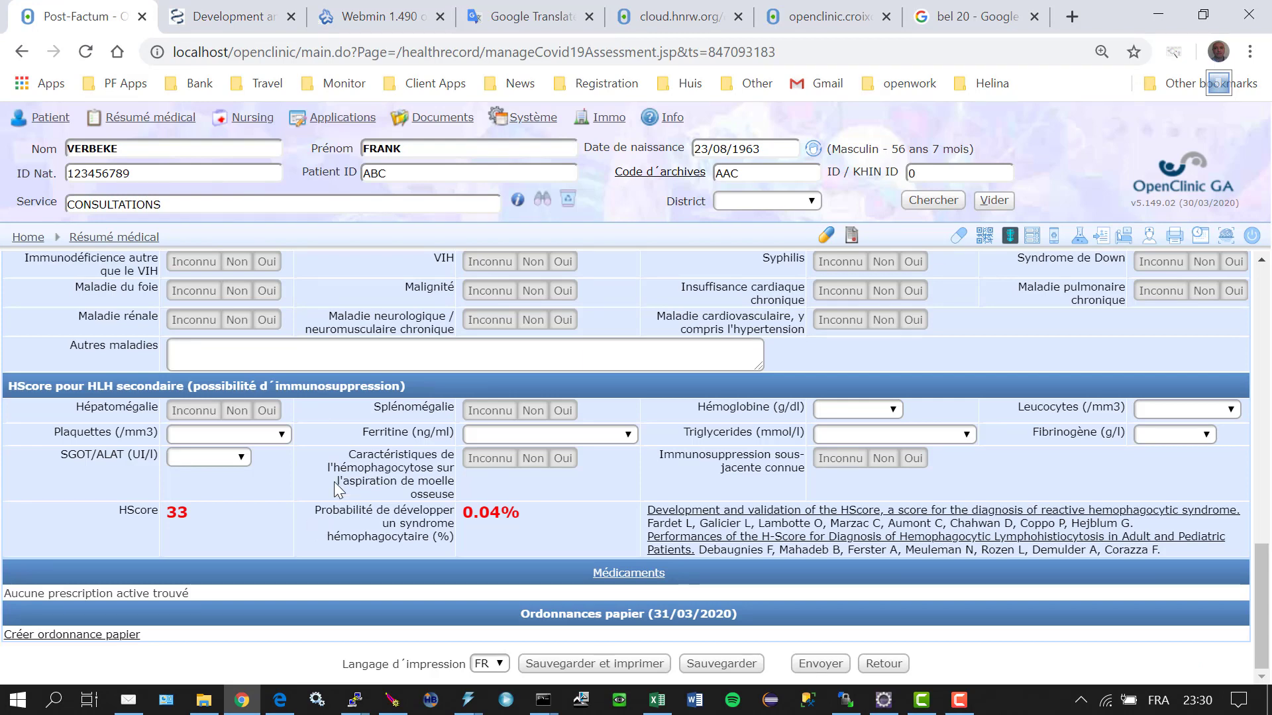
- Set Hépatomégalie and Splénomégalie to Oui and Ferritine to >= 6000 ng/ml in the HScore section
{"action": "left_click", "coordinate": [266, 411]}
{"action": "left_click", "coordinate": [563, 411]}
{"action": "left_click", "coordinate": [582, 432]}
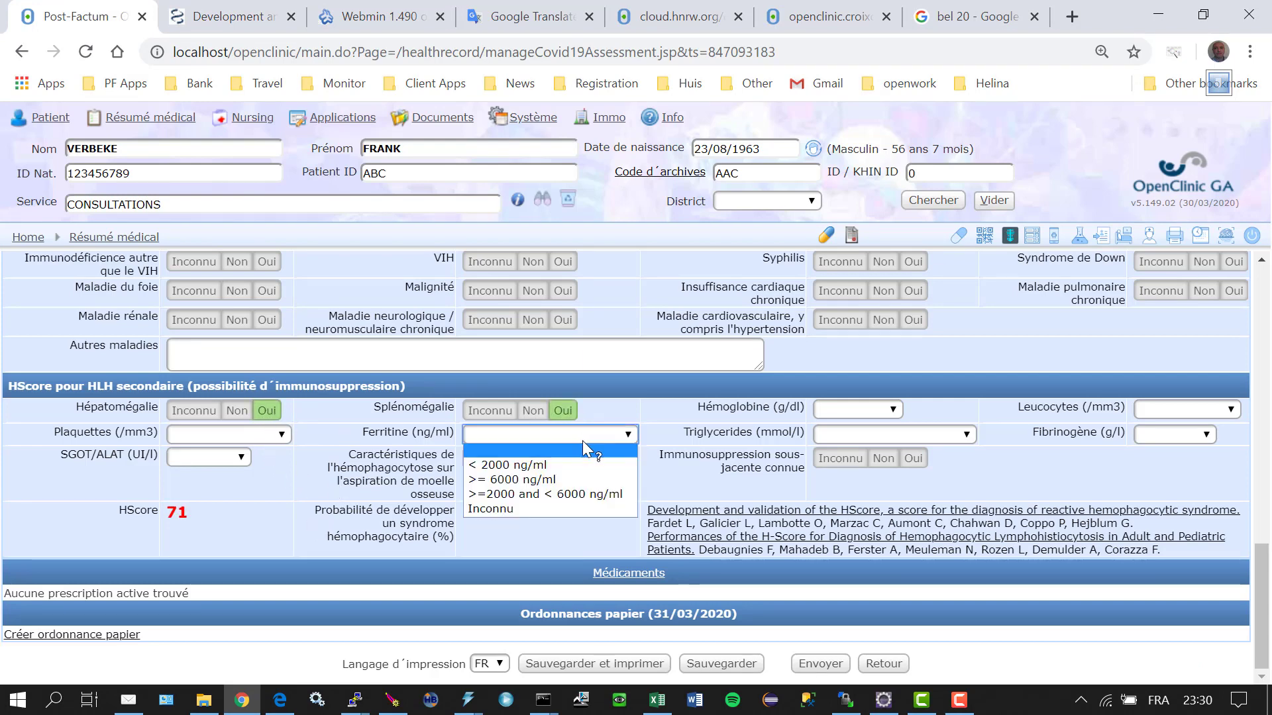
{"action": "left_click", "coordinate": [578, 475]}
- Set Plaquettes to <= 100.000/mm3 and Hémoglobine to <= 9.2 g/dl in the HScore section
{"action": "left_click", "coordinate": [281, 435]}
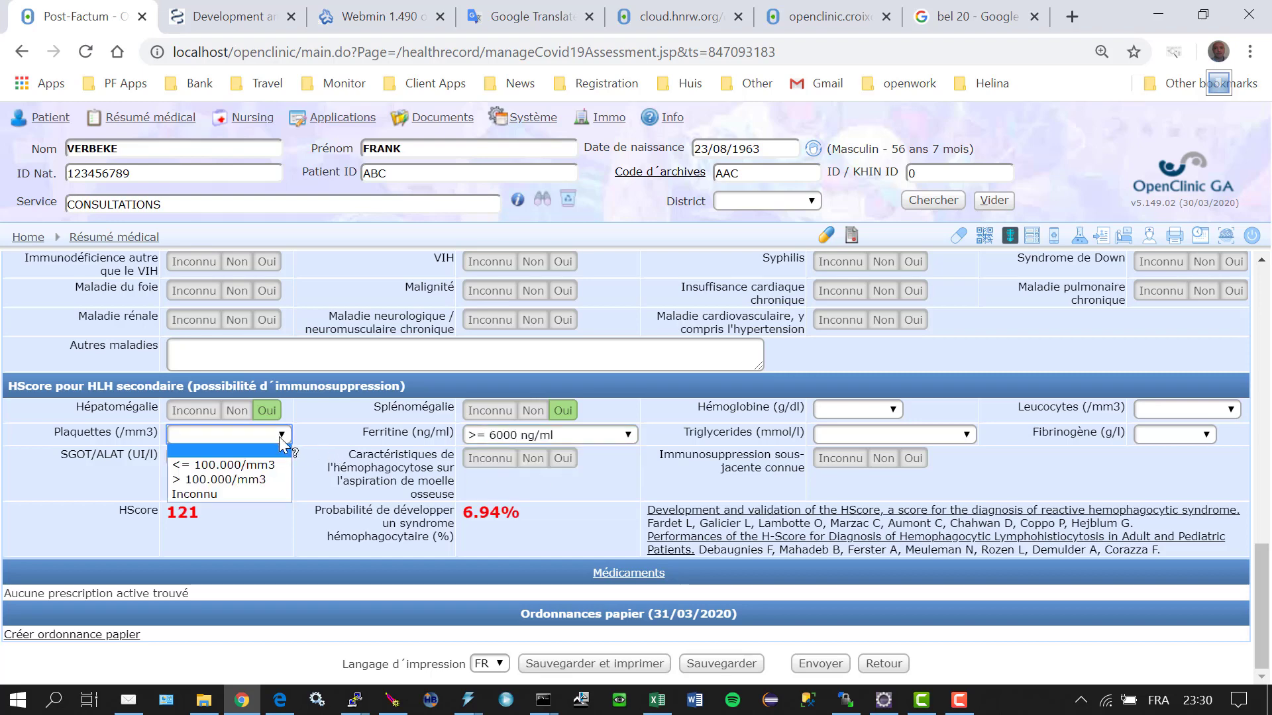
{"action": "left_click", "coordinate": [275, 464]}
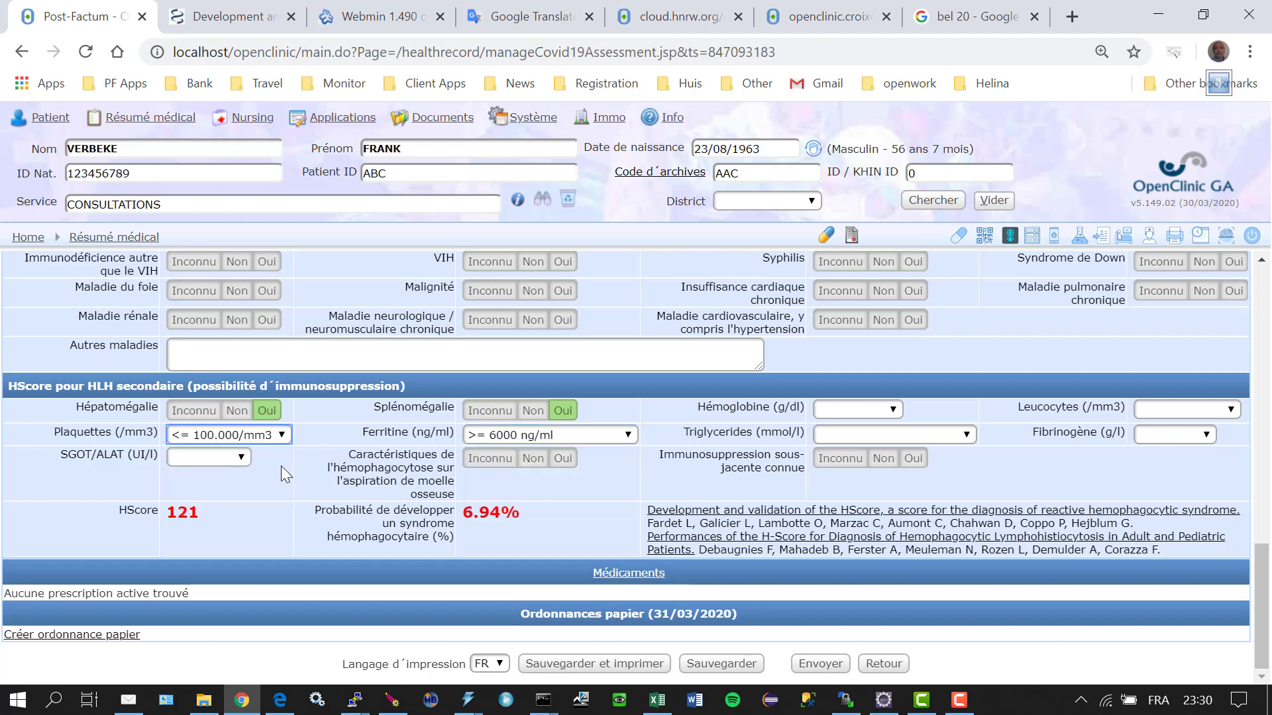
{"action": "left_click", "coordinate": [882, 414]}
{"action": "left_click", "coordinate": [875, 439]}
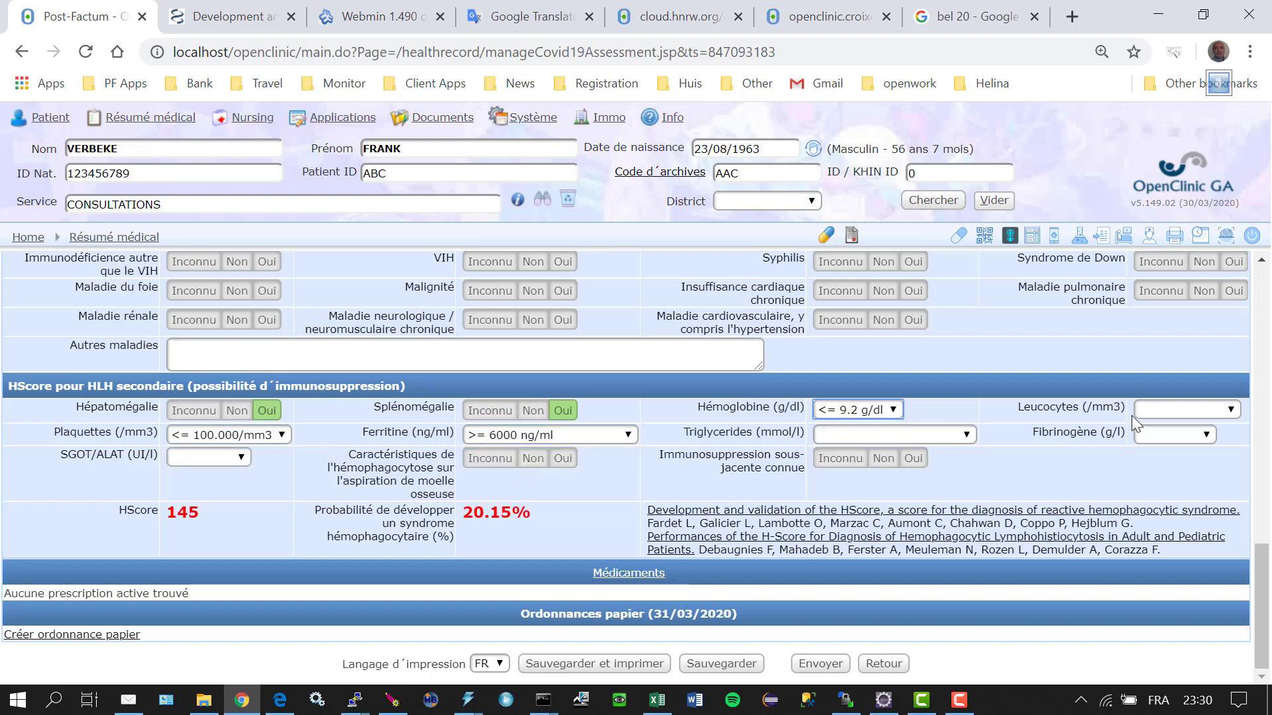
- Set Leucocytes to <= 5000/mm3, the hémophagocytose and Immunosuppression sous-jacente connue items to Oui, and save the consultation form
{"action": "left_click", "coordinate": [1146, 415]}
{"action": "left_click", "coordinate": [1156, 441]}
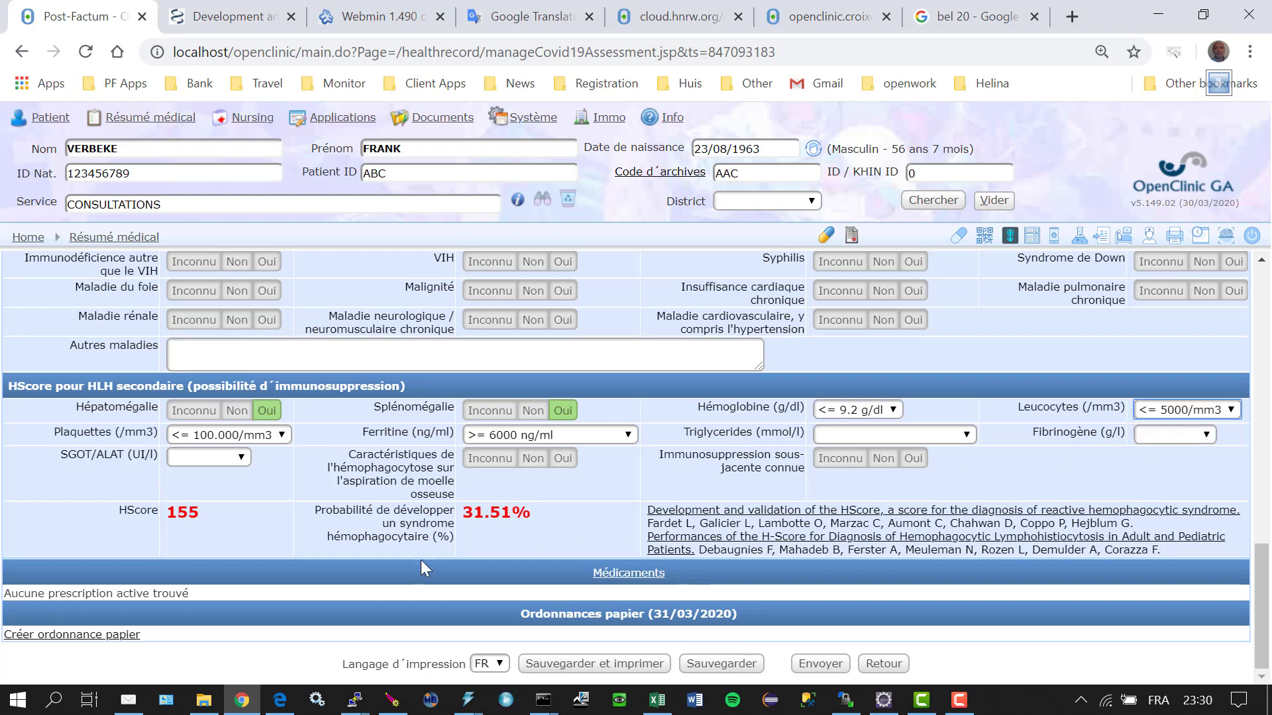
{"action": "left_click", "coordinate": [914, 458]}
{"action": "left_click", "coordinate": [564, 459]}
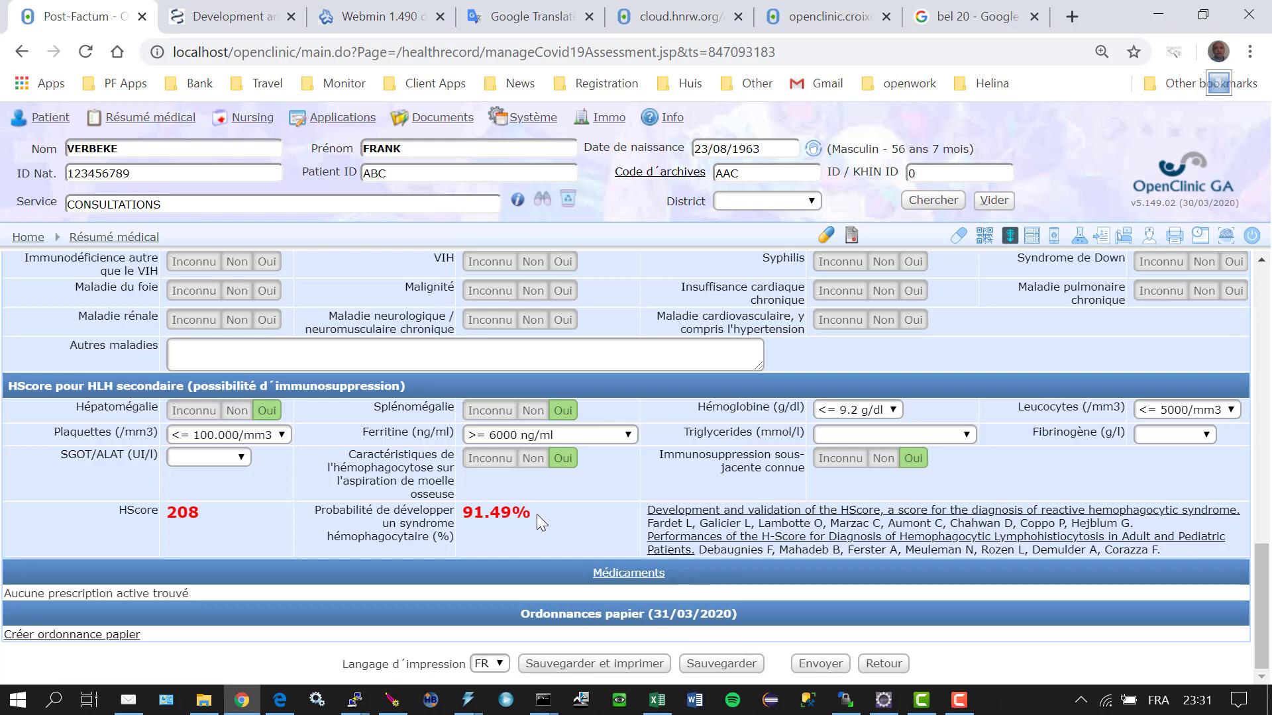
{"action": "left_click", "coordinate": [709, 664]}
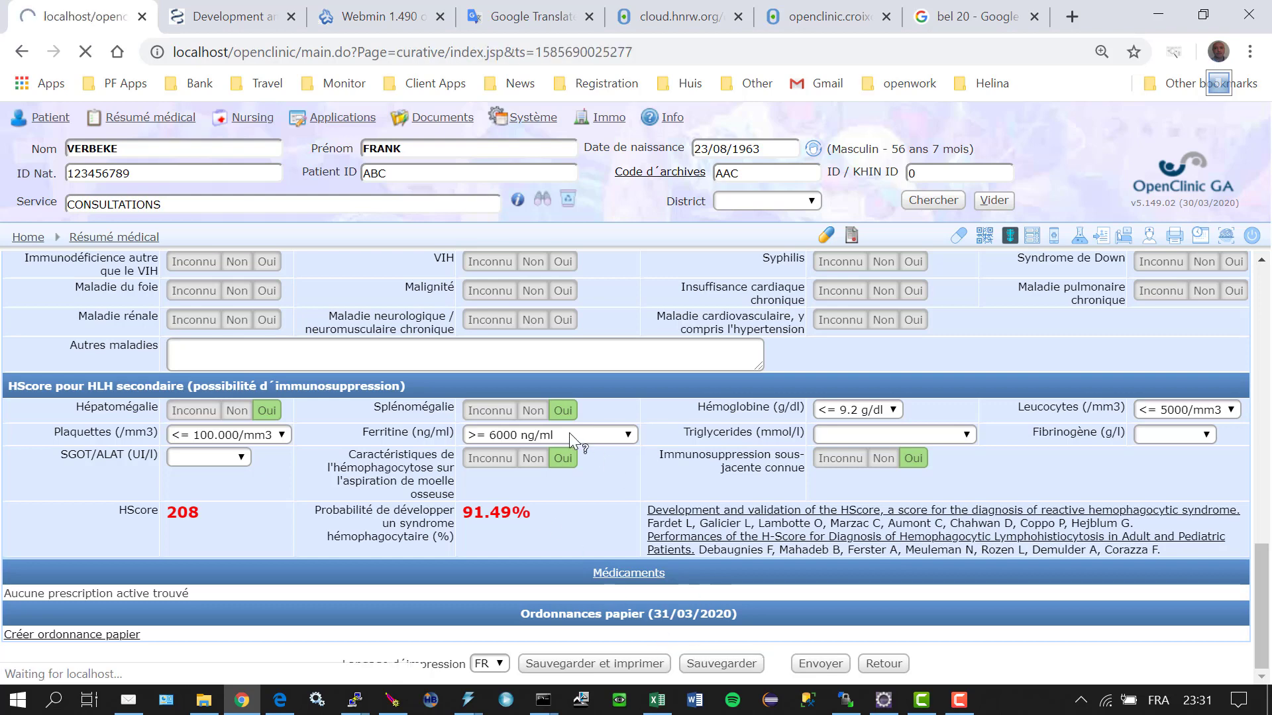
- Create a Suivi Covid-19 document from the patient's clinical documents and look through its sections down to the HScore
{"action": "scroll", "coordinate": [504, 457], "scroll_direction": "down", "scroll_amount": 2}
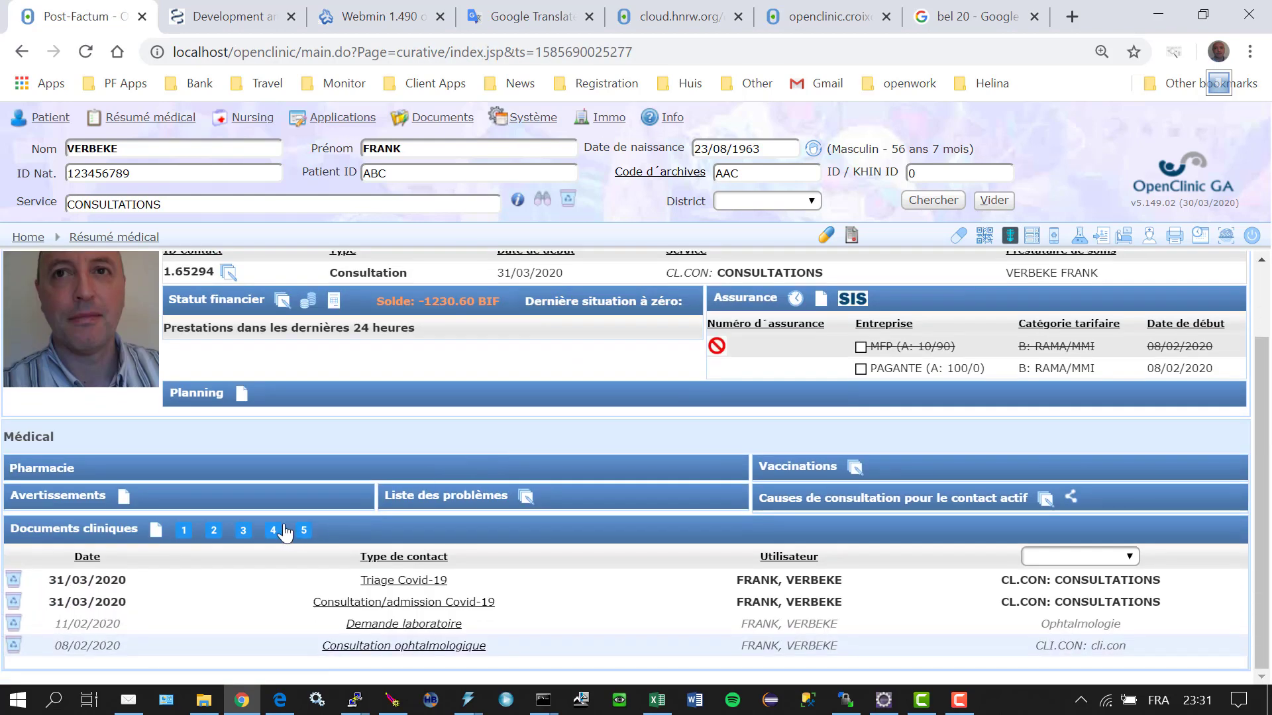
{"action": "left_click", "coordinate": [245, 531]}
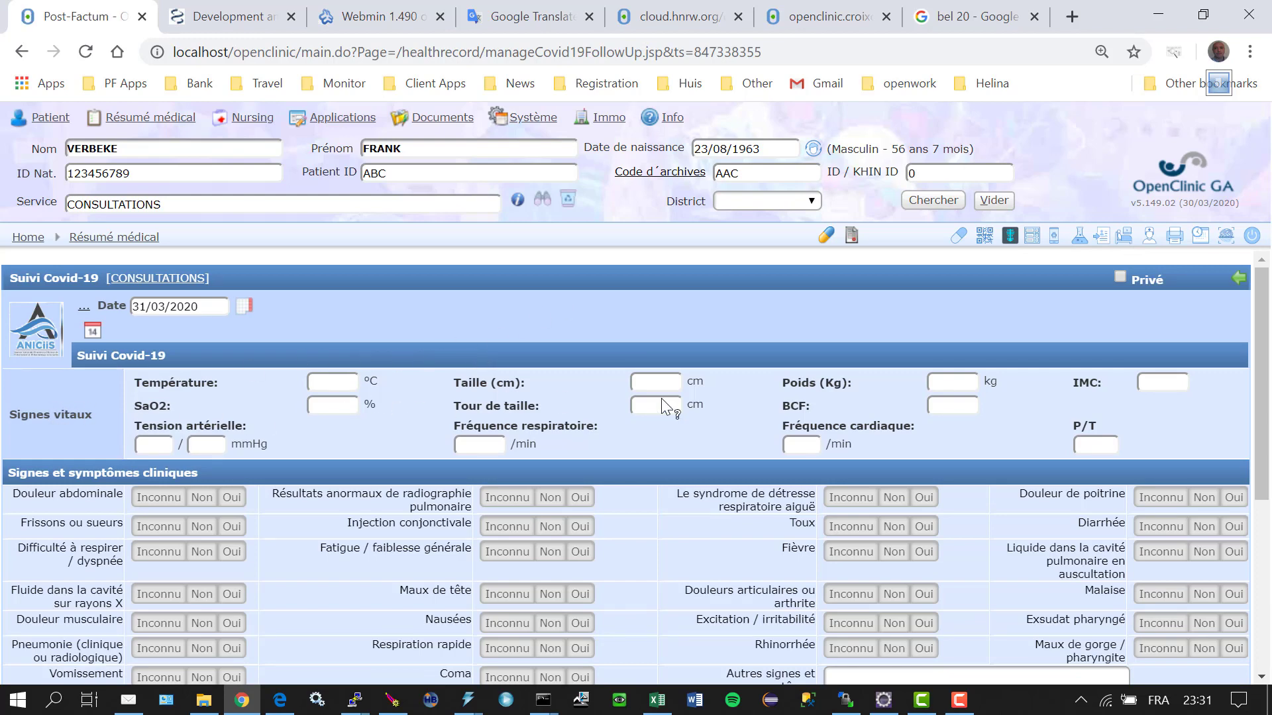
{"action": "scroll", "coordinate": [661, 399], "scroll_direction": "down", "scroll_amount": 3}
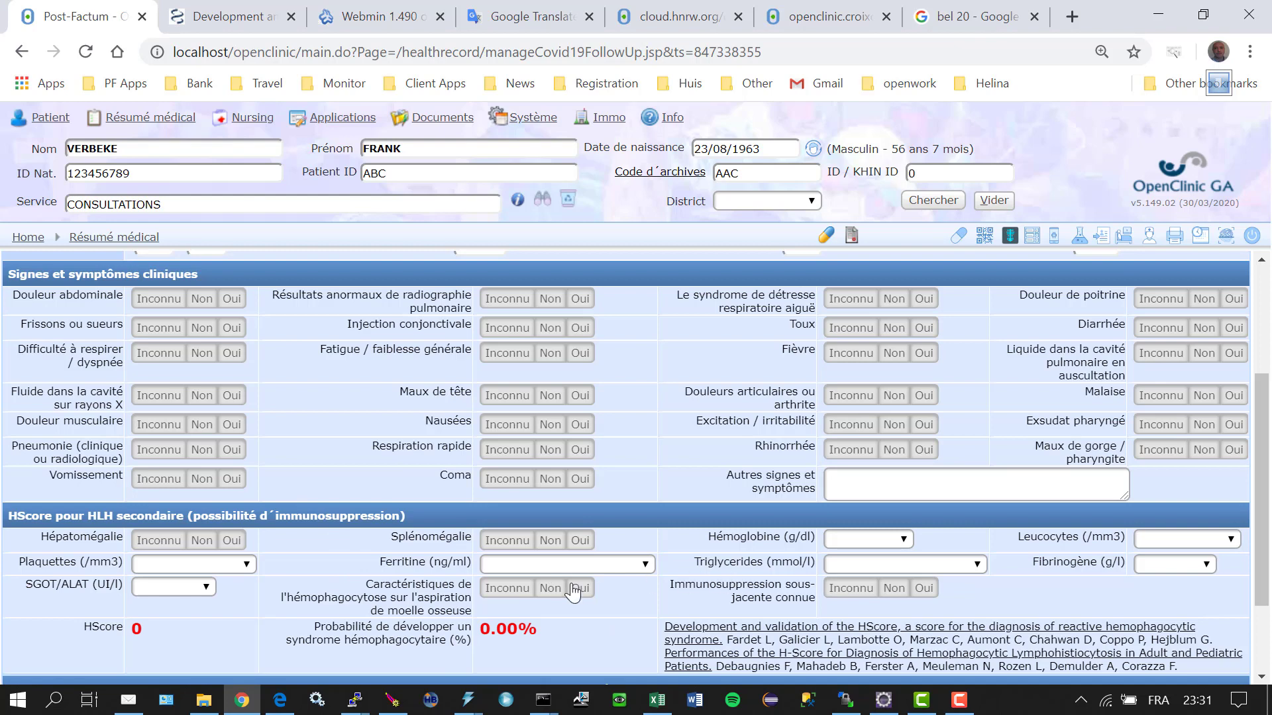
{"action": "scroll", "coordinate": [570, 583], "scroll_direction": "down", "scroll_amount": 3}
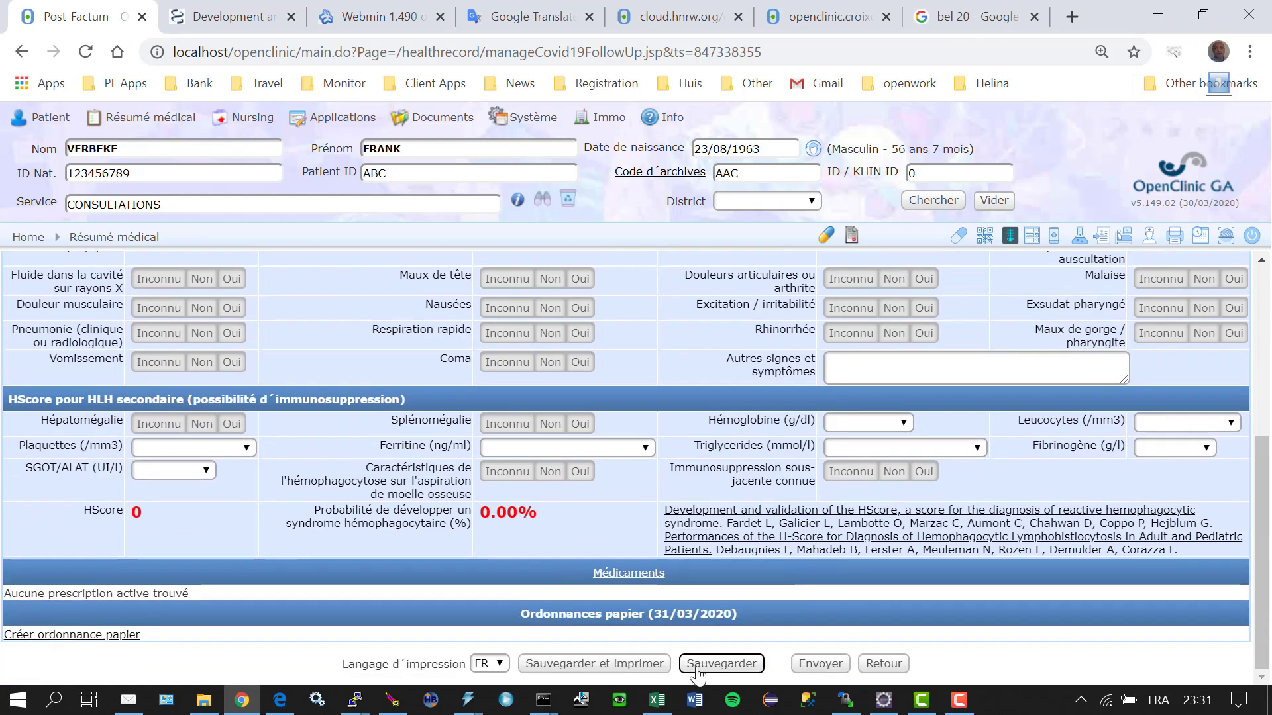
- Set the first column of clinical symptoms, from Douleur abdominale down to Vomissement, to Non in the follow-up form
{"action": "scroll", "coordinate": [685, 587], "scroll_direction": "up", "scroll_amount": 5}
{"action": "scroll", "coordinate": [408, 550], "scroll_direction": "down", "scroll_amount": 1}
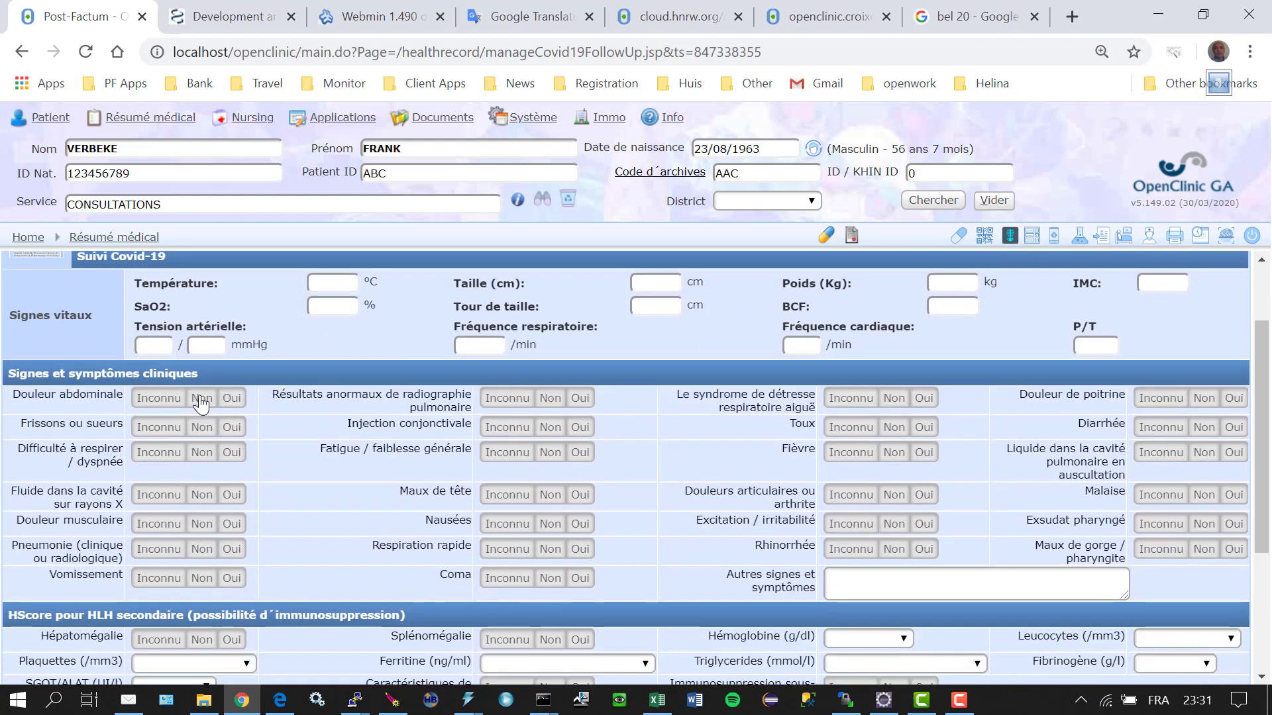
{"action": "left_click", "coordinate": [202, 452]}
{"action": "left_click", "coordinate": [203, 495]}
{"action": "left_click", "coordinate": [202, 524]}
{"action": "left_click", "coordinate": [202, 549]}
{"action": "left_click", "coordinate": [204, 579]}
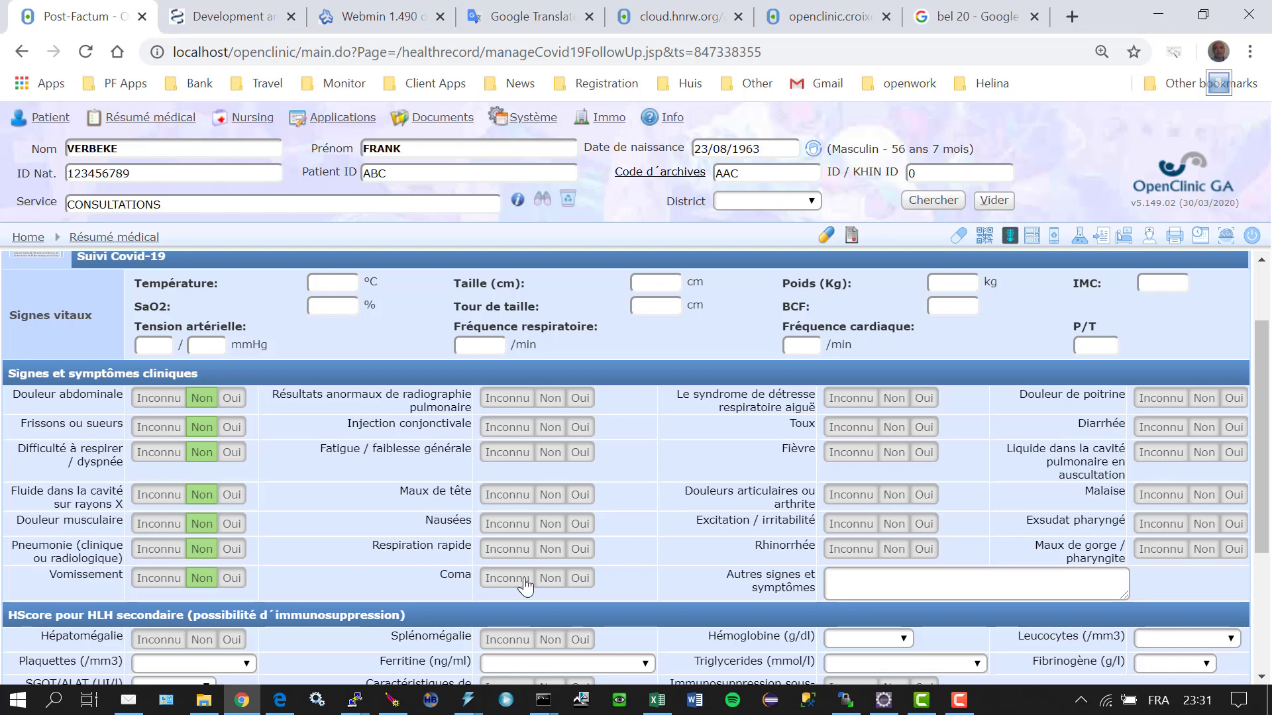
- Set the second column of symptoms, from Coma up to Résultats anormaux de radiographie pulmonaire, to Non
{"action": "left_click", "coordinate": [550, 579]}
{"action": "left_click", "coordinate": [557, 549]}
{"action": "left_click", "coordinate": [557, 523]}
{"action": "left_click", "coordinate": [557, 495]}
{"action": "left_click", "coordinate": [557, 452]}
{"action": "left_click", "coordinate": [557, 427]}
{"action": "left_click", "coordinate": [554, 406]}
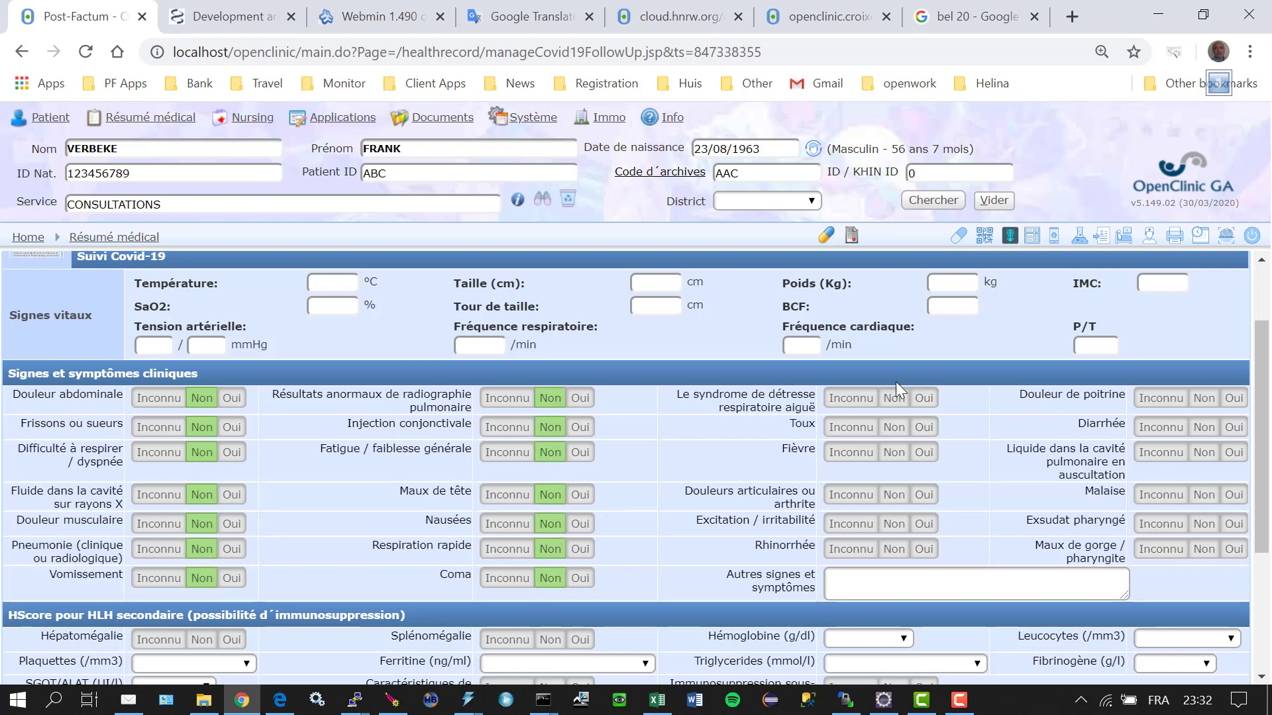
- Set the third column of symptoms, from Le syndrome de détresse respiratoire aiguë down to Rhinorrhée, to Non
{"action": "left_click", "coordinate": [895, 502]}
{"action": "left_click", "coordinate": [894, 525]}
{"action": "left_click", "coordinate": [894, 550]}
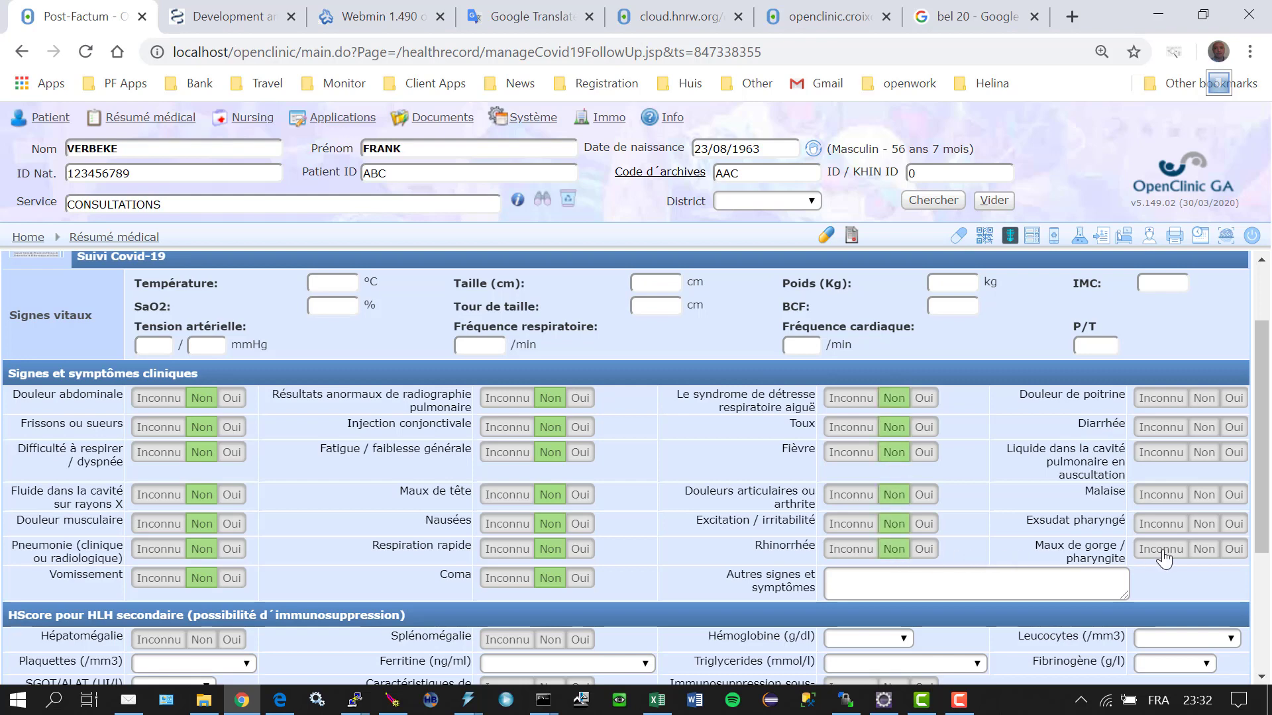
- Set the fourth column of symptoms, from Maux de gorge / pharyngite up to Douleur de poitrine, to Non
{"action": "left_click", "coordinate": [1205, 550]}
{"action": "left_click", "coordinate": [1204, 524]}
{"action": "left_click", "coordinate": [1204, 497]}
{"action": "left_click", "coordinate": [1204, 453]}
{"action": "left_click", "coordinate": [1204, 427]}
{"action": "left_click", "coordinate": [1204, 398]}
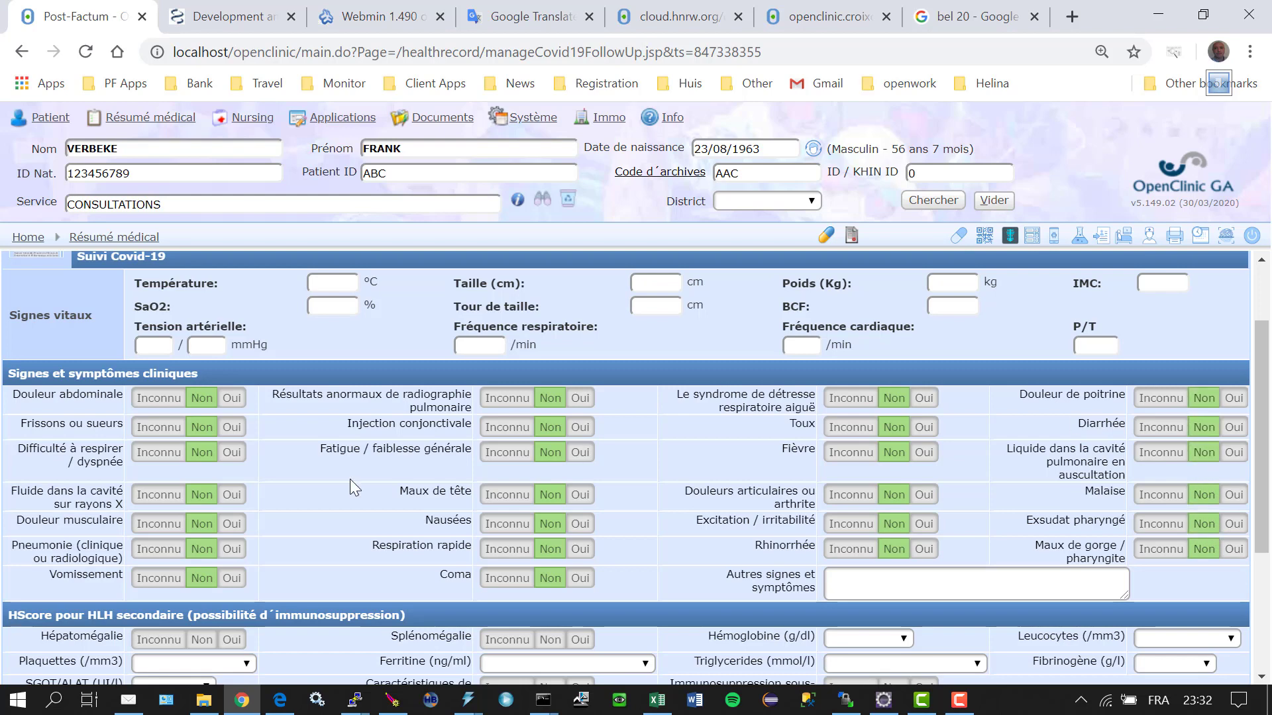
- Check the Suivi Covid-19 form over and save it to the patient's record
{"action": "scroll", "coordinate": [260, 497], "scroll_direction": "up", "scroll_amount": 1}
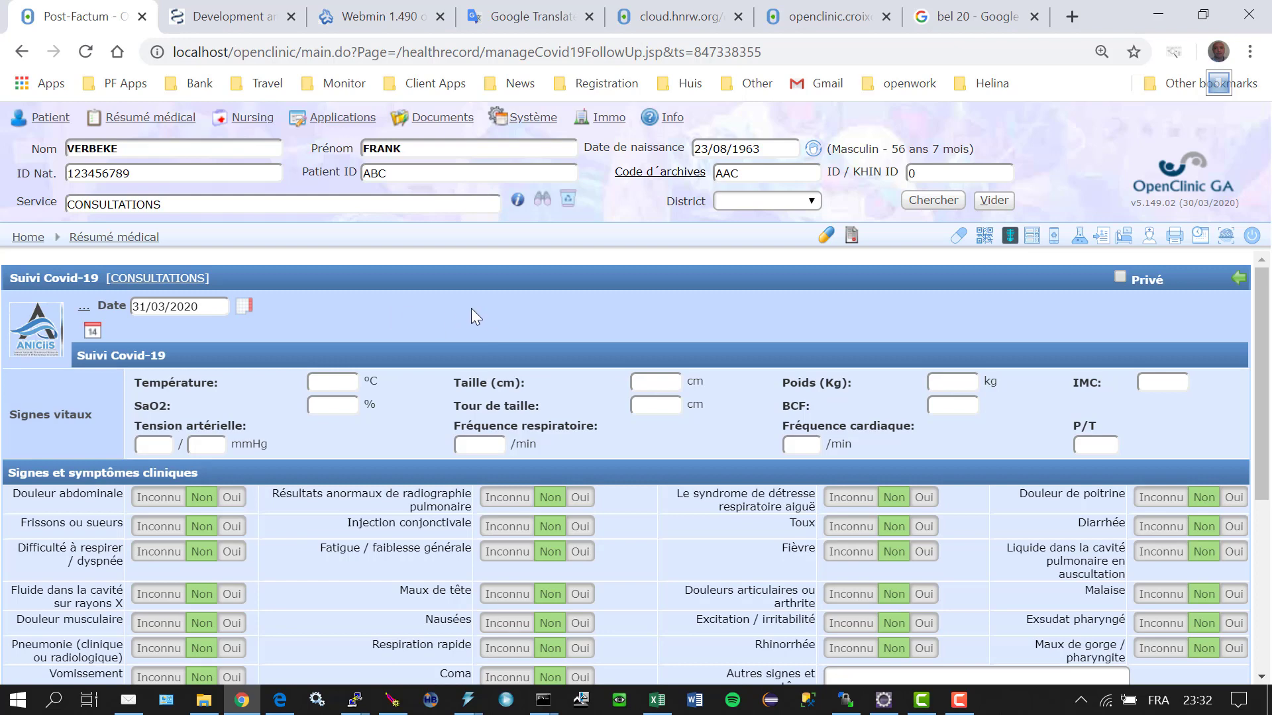
{"action": "scroll", "coordinate": [471, 308], "scroll_direction": "down", "scroll_amount": 5}
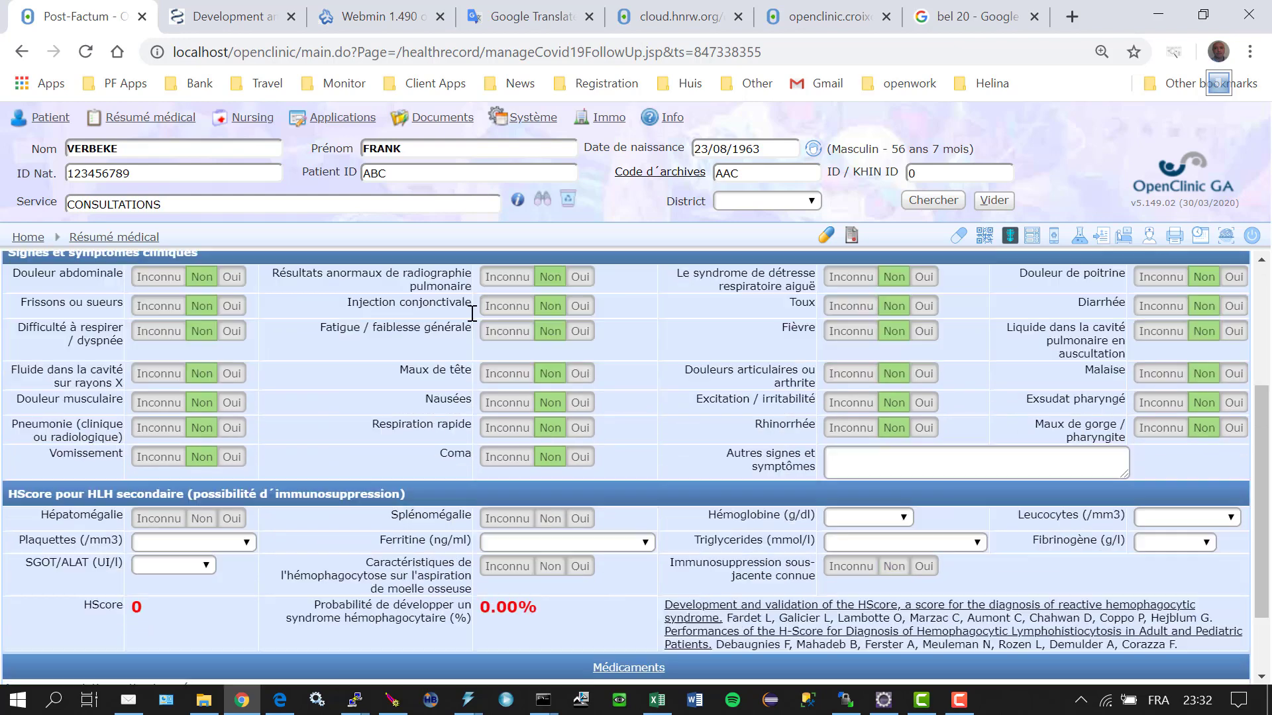
{"action": "scroll", "coordinate": [686, 419], "scroll_direction": "down", "scroll_amount": 1}
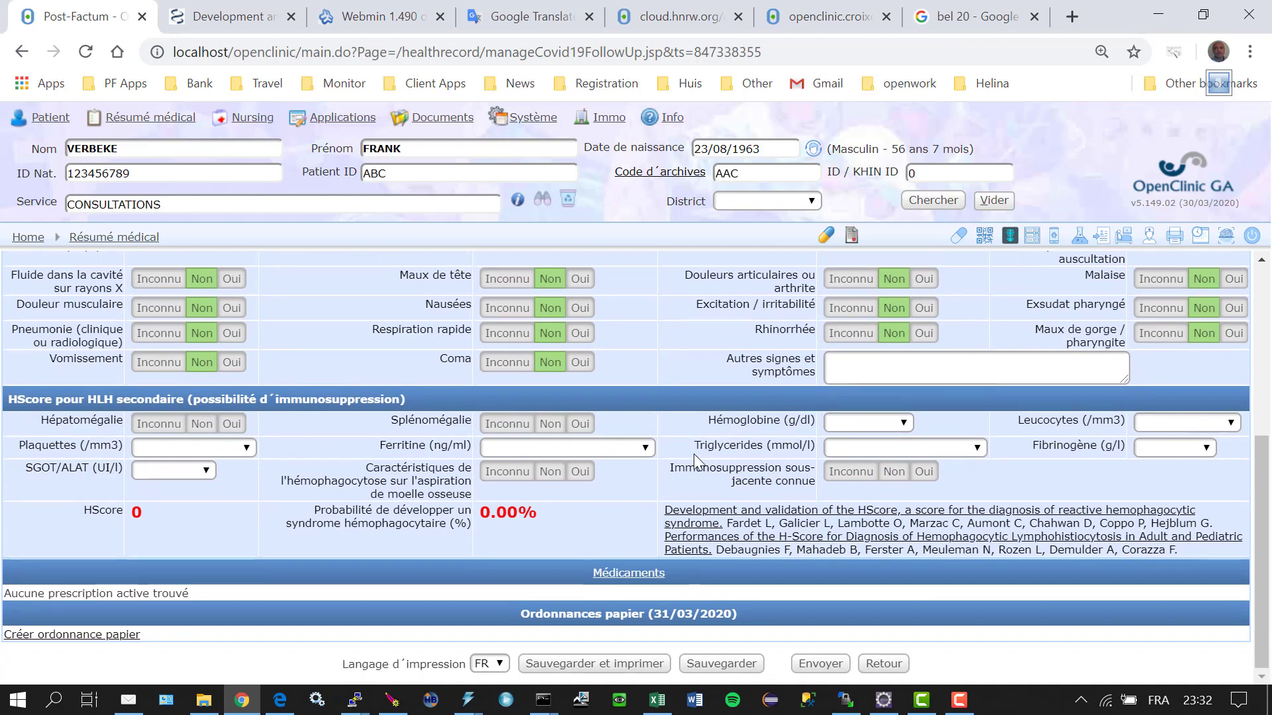
{"action": "left_click", "coordinate": [738, 667]}
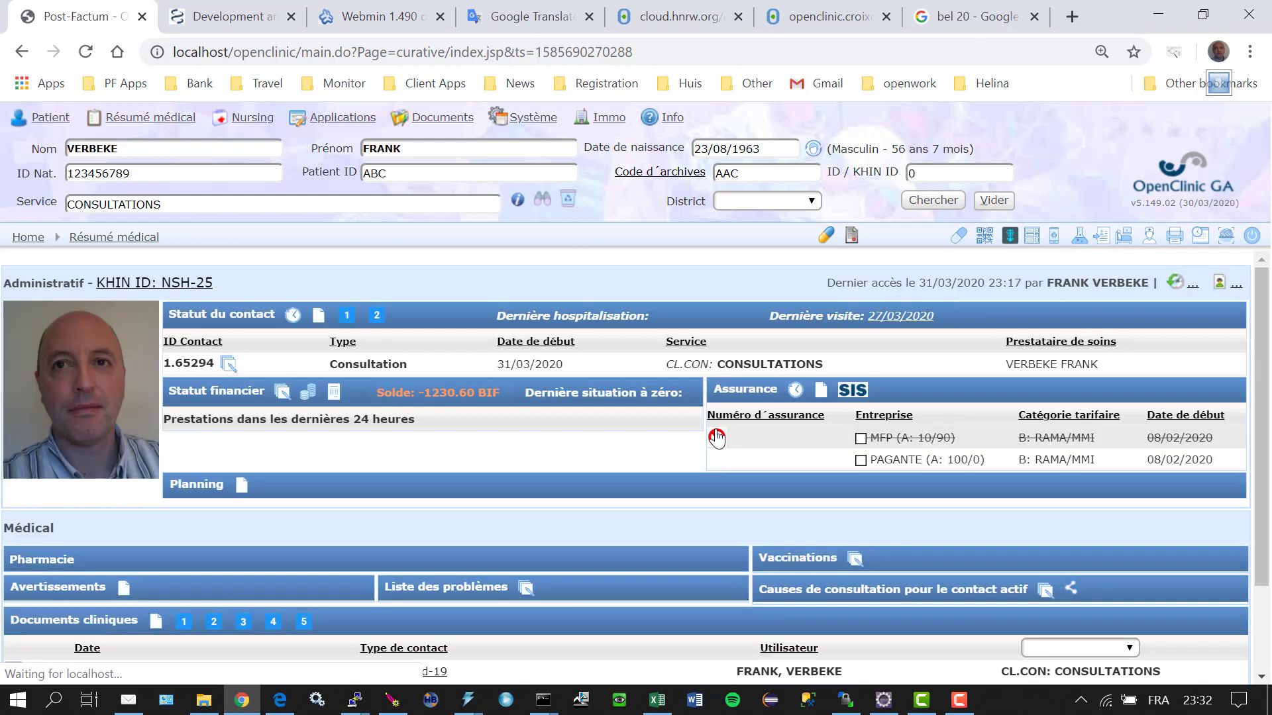
- Open the saved Triage Covid-19 document from the patient's clinical documents and review its entries
{"action": "scroll", "coordinate": [515, 503], "scroll_direction": "down", "scroll_amount": 2}
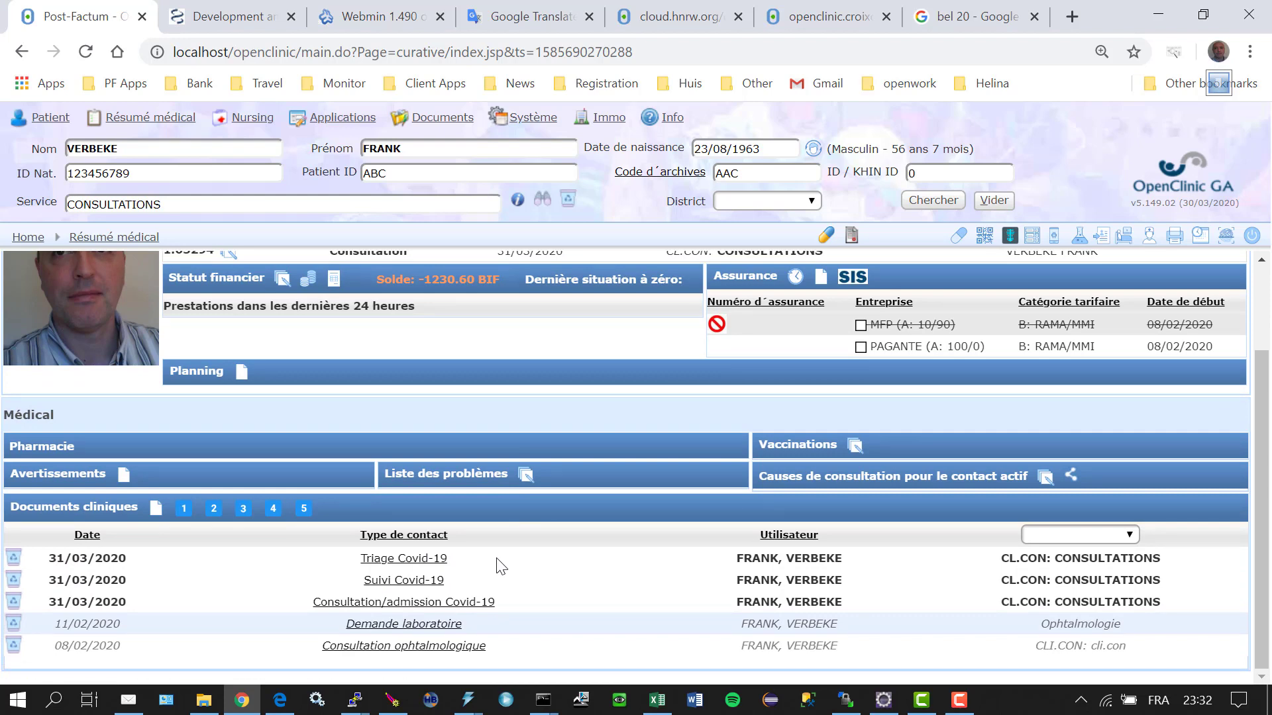
{"action": "left_click", "coordinate": [425, 562]}
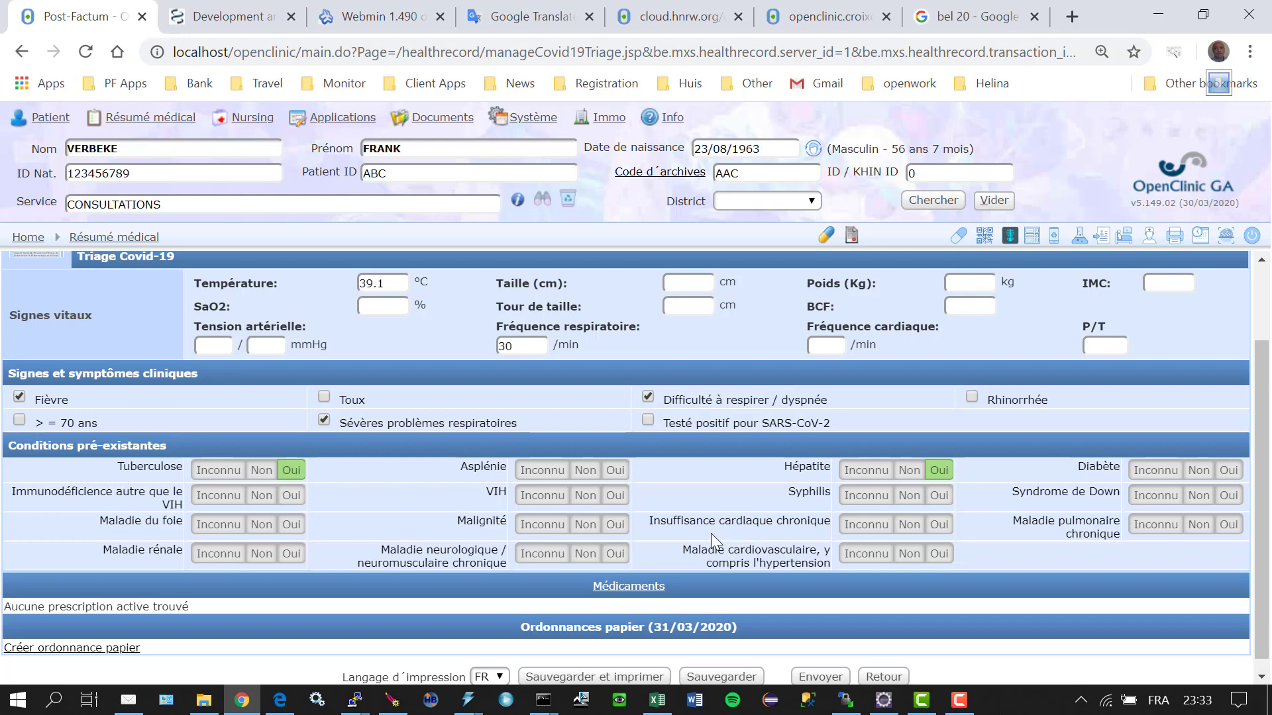
{"action": "scroll", "coordinate": [710, 534], "scroll_direction": "down", "scroll_amount": 1}
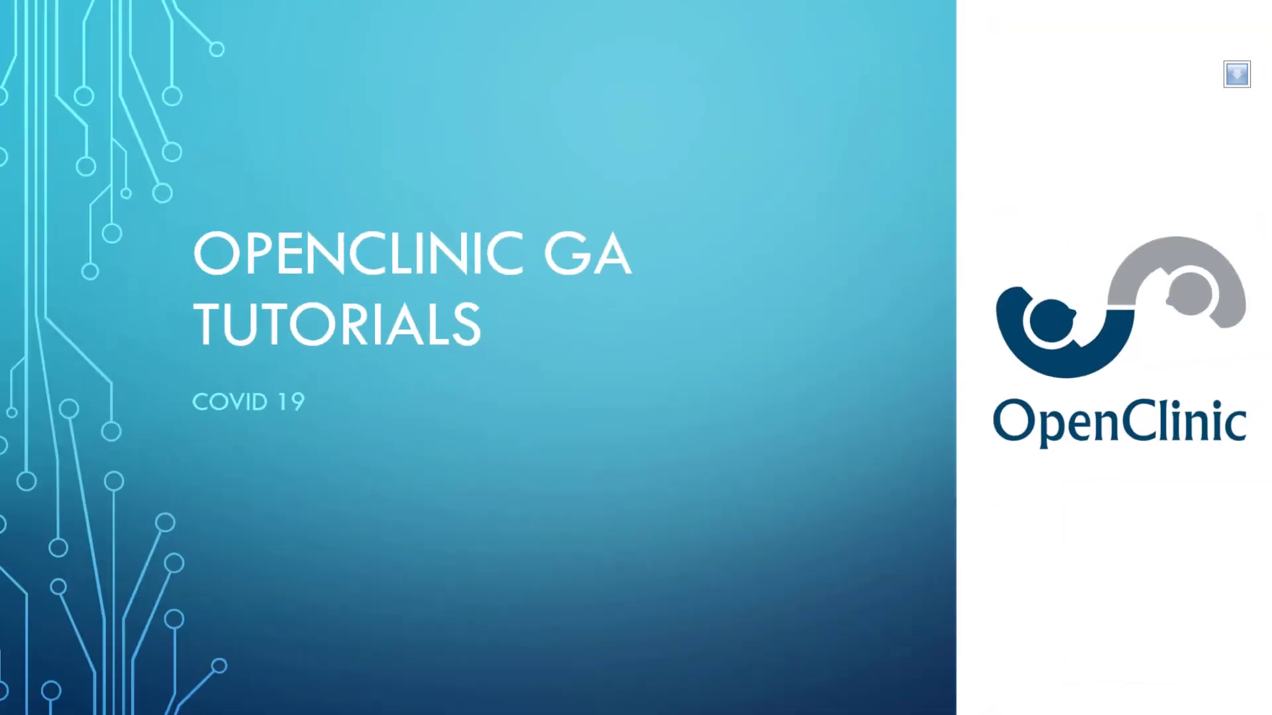